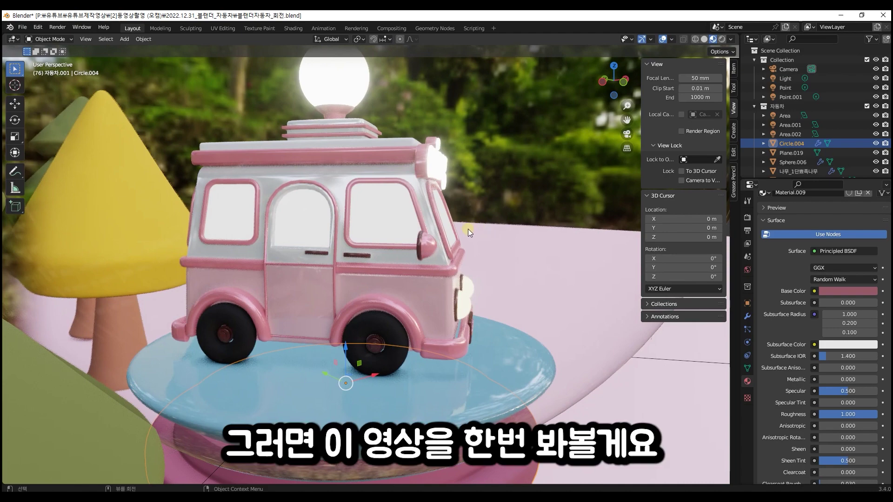
Orbit and zoom around the snow globe and trees to look down on the bus
mouse_move(423, 272)
middle_down()
mouse_move(418, 292)
mouse_move(424, 265)
mouse_move(321, 258)
mouse_move(308, 270)
mouse_move(315, 315)
mouse_move(367, 305)
mouse_move(386, 242)
mouse_move(313, 240)
mouse_move(289, 254)
mouse_move(287, 272)
mouse_move(320, 279)
mouse_move(372, 272)
mouse_move(376, 236)
mouse_move(363, 226)
mouse_move(371, 223)
middle_up()
scroll(424, 264, down, 5)
scroll(425, 265, down, 3)
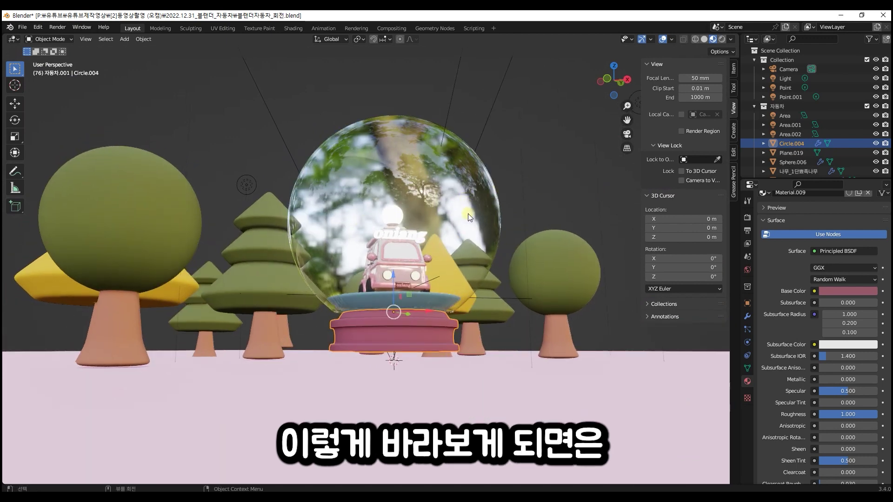
mouse_move(468, 215)
middle_down()
mouse_move(471, 227)
mouse_move(448, 179)
middle_up()
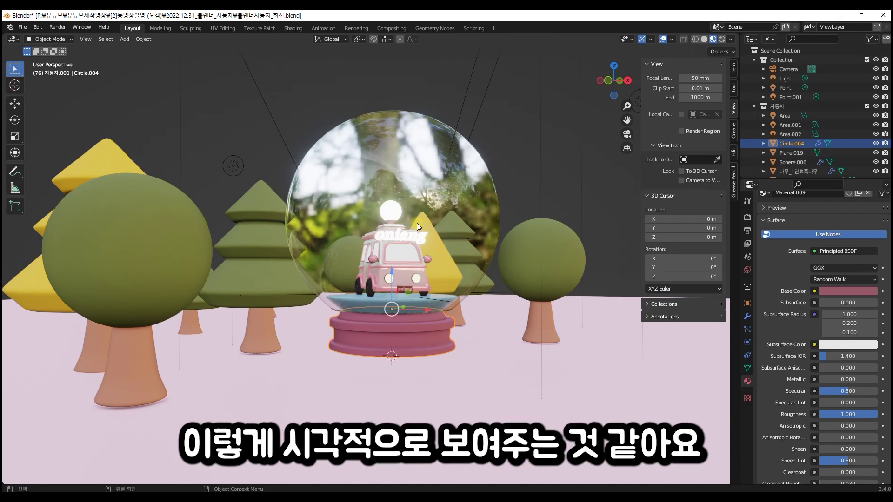
scroll(401, 239, up, 5)
middle_drag(411, 258, 526, 187)
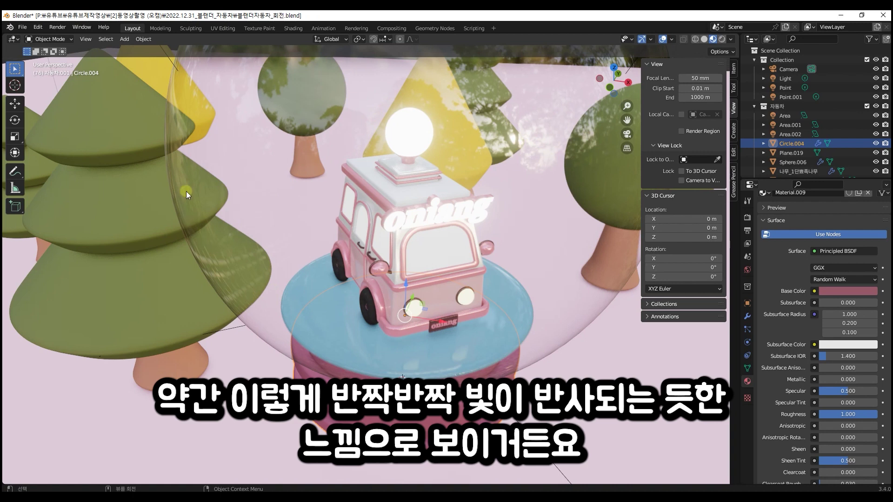
scroll(499, 171, down, 5)
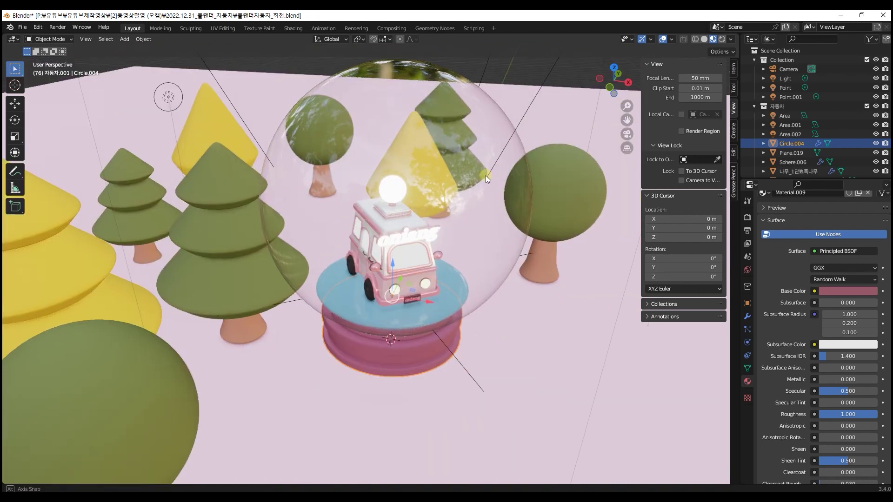
scroll(485, 176, up, 2)
scroll(481, 176, up, 1)
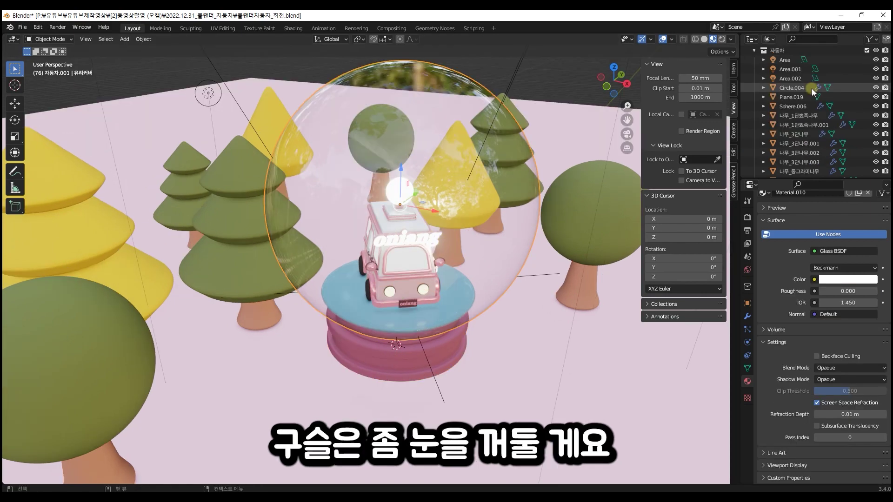
scroll(811, 89, up, 3)
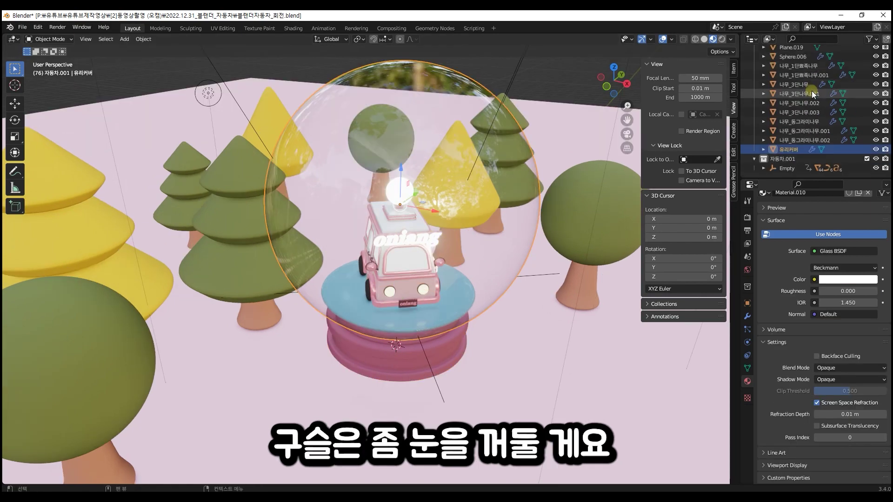
Hide the 유리커버 glass cover and turn off the viewport overlays
click(876, 150)
scroll(458, 227, up, 4)
scroll(458, 227, up, 4)
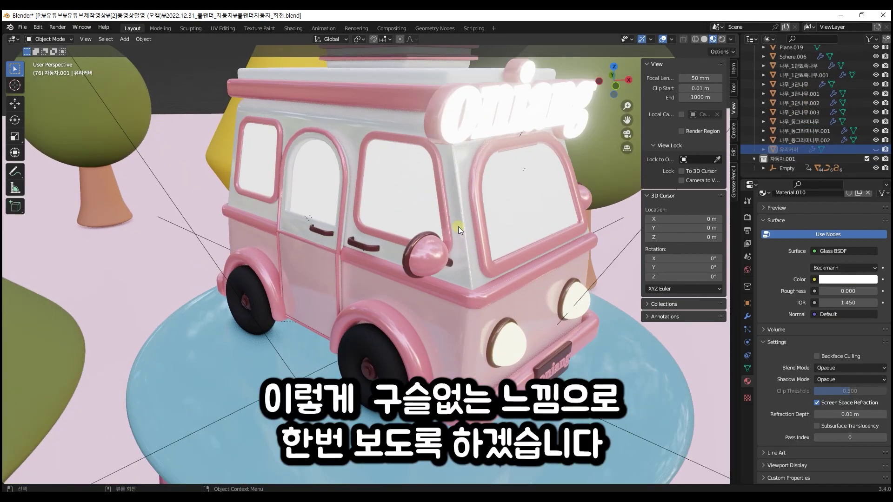
click(662, 40)
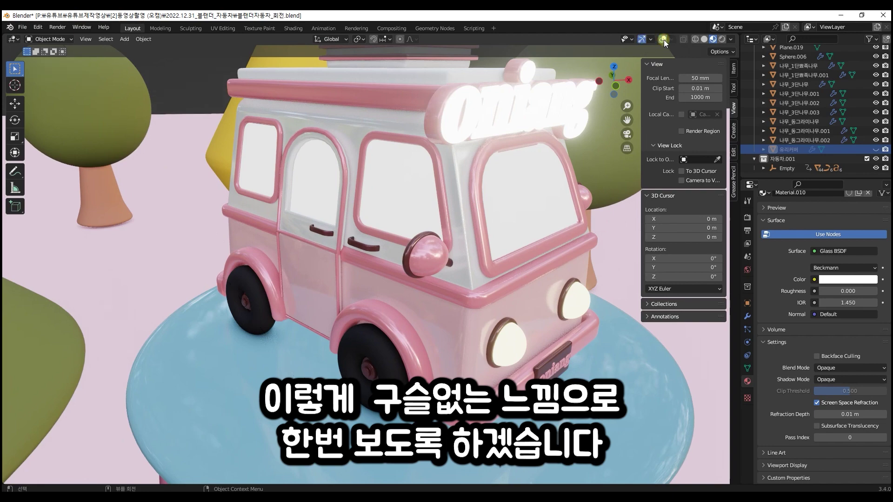
Orbit to front-left, low side and three-quarter views of the pink bus
mouse_move(494, 247)
middle_down()
mouse_move(330, 233)
mouse_move(428, 221)
middle_up()
scroll(331, 234, down, 2)
scroll(327, 240, down, 3)
scroll(411, 302, up, 4)
mouse_move(411, 302)
middle_down()
mouse_move(425, 274)
mouse_move(398, 282)
middle_up()
scroll(398, 281, down, 2)
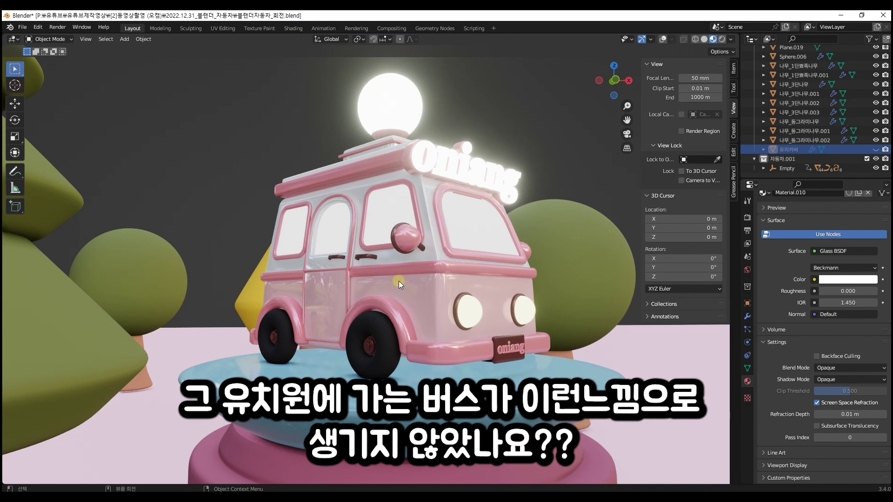
mouse_move(399, 281)
middle_down()
mouse_move(427, 265)
mouse_move(444, 287)
mouse_move(440, 302)
mouse_move(414, 308)
mouse_move(411, 290)
mouse_move(427, 257)
middle_up()
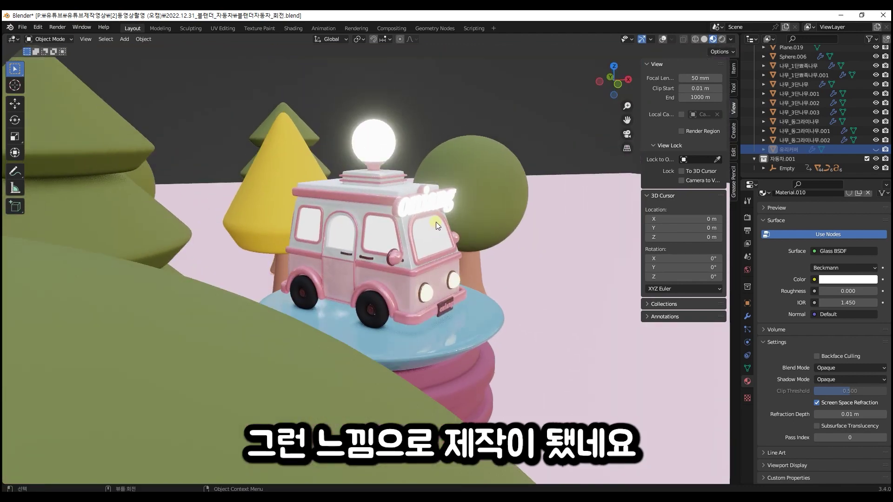
scroll(395, 195, up, 6)
Orbit from the side window and mirror round to side-front and frontal views of the bus
middle_drag(447, 282, 421, 282)
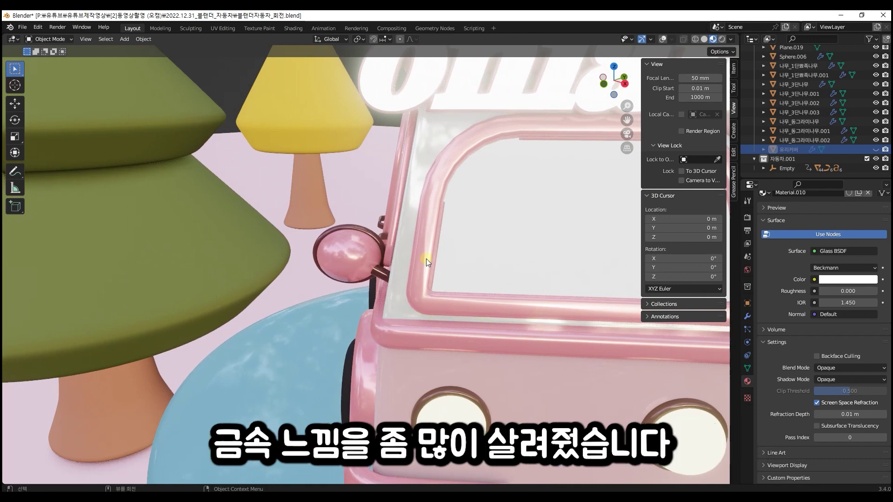
scroll(434, 311, down, 3)
scroll(440, 303, down, 2)
scroll(467, 315, down, 3)
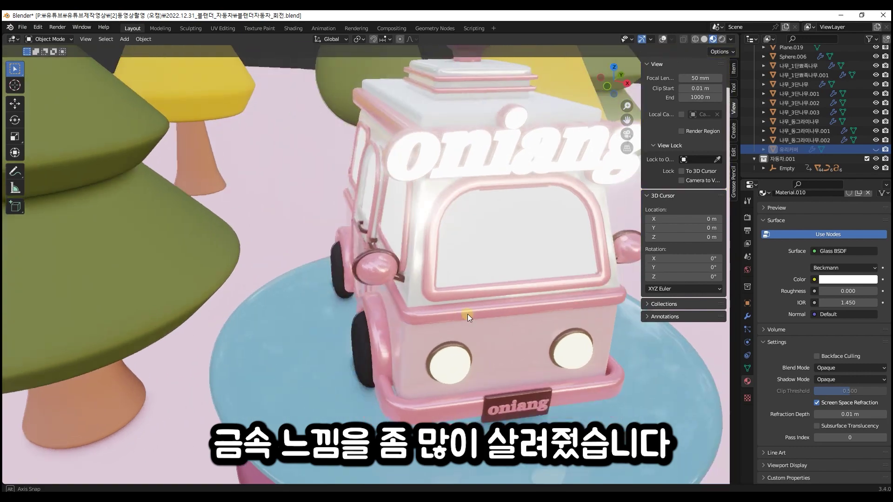
middle_drag(468, 314, 449, 240)
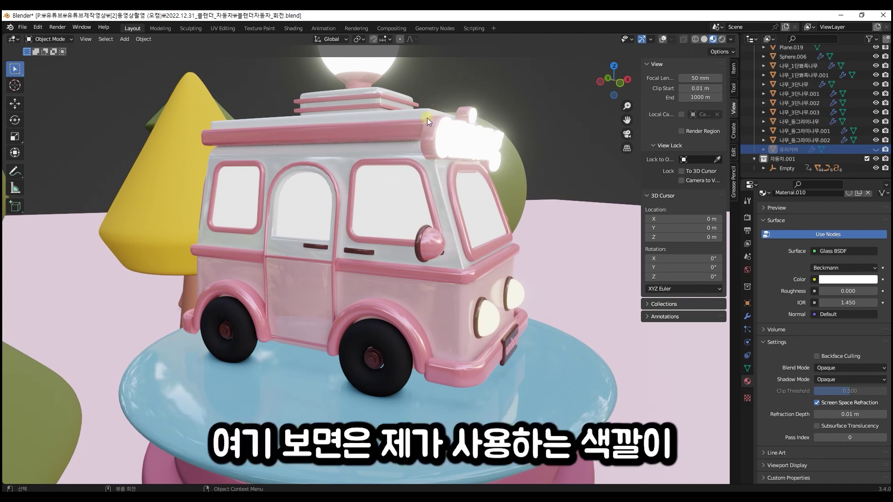
middle_drag(428, 120, 446, 155)
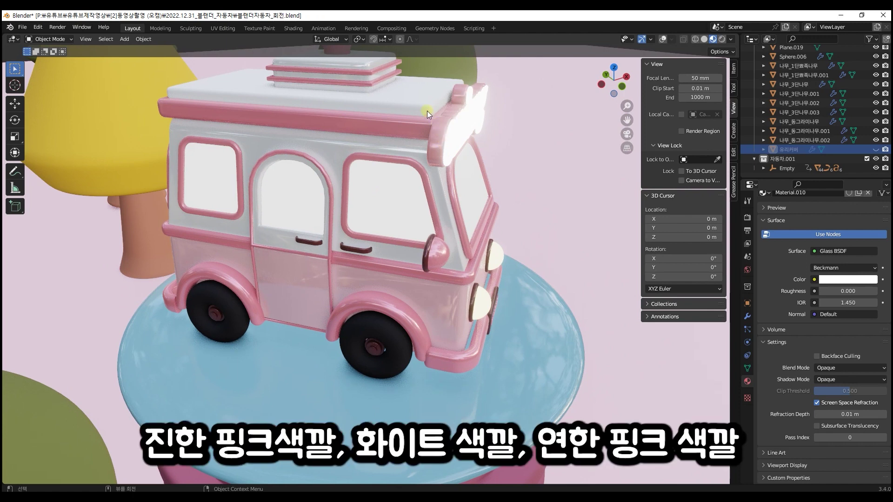
scroll(449, 300, up, 3)
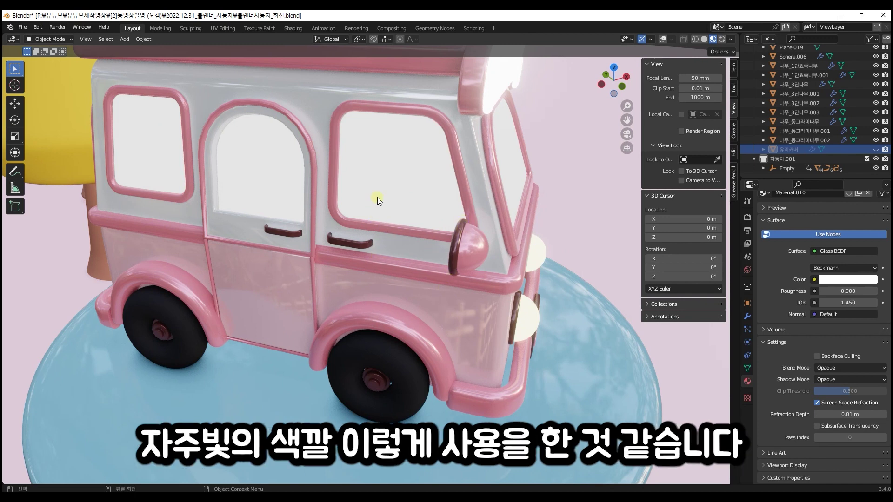
middle_drag(378, 198, 454, 212)
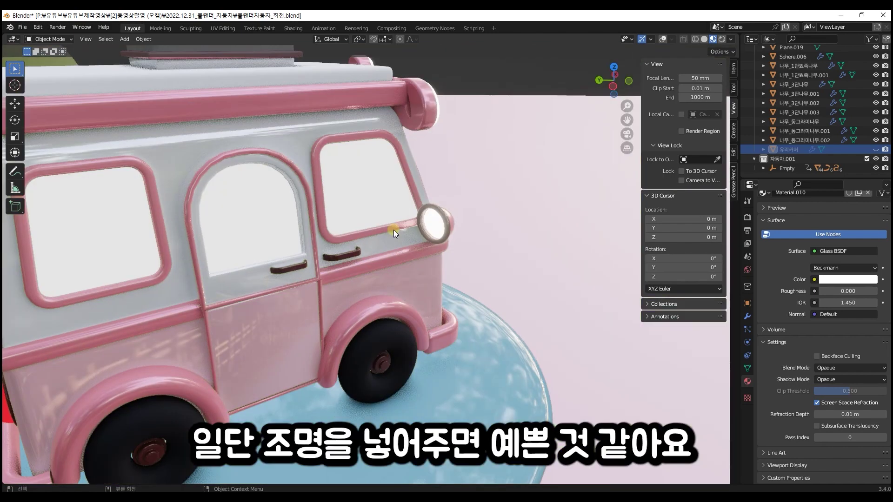
middle_drag(395, 229, 294, 222)
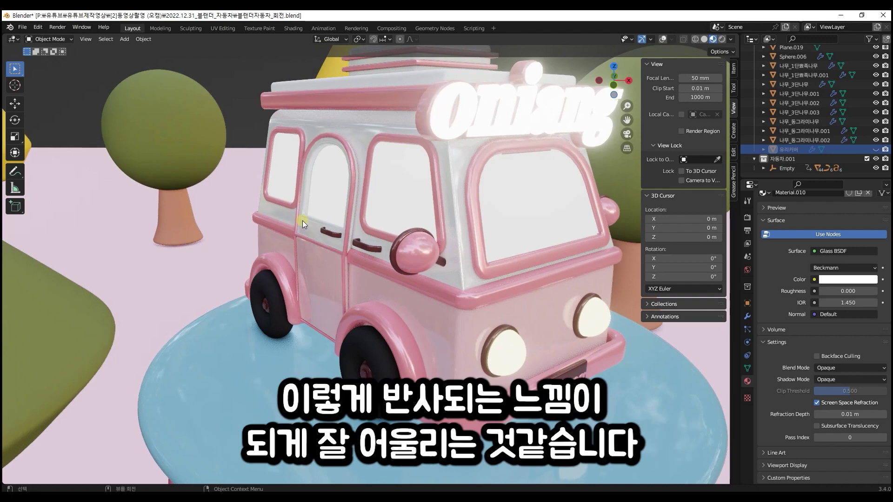
scroll(455, 289, up, 1)
scroll(481, 269, up, 2)
scroll(495, 262, up, 3)
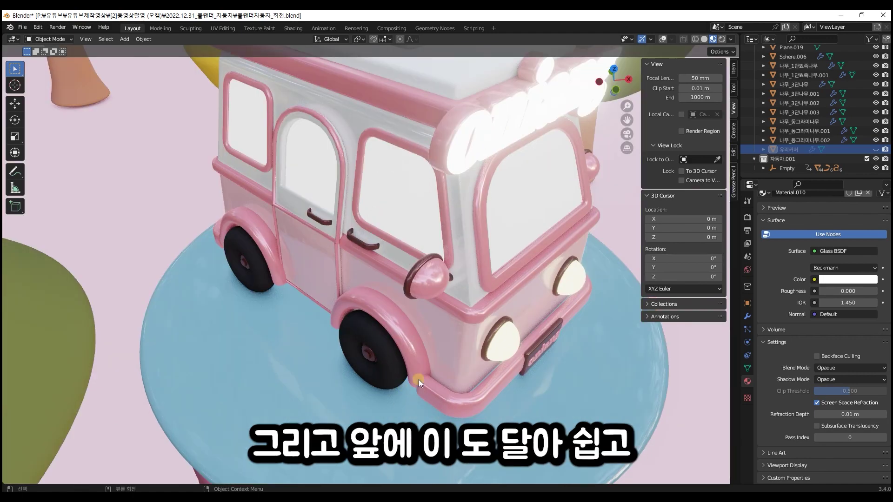
middle_drag(577, 302, 534, 285)
scroll(510, 269, up, 3)
scroll(510, 269, up, 2)
middle_drag(465, 326, 496, 381)
scroll(548, 372, down, 3)
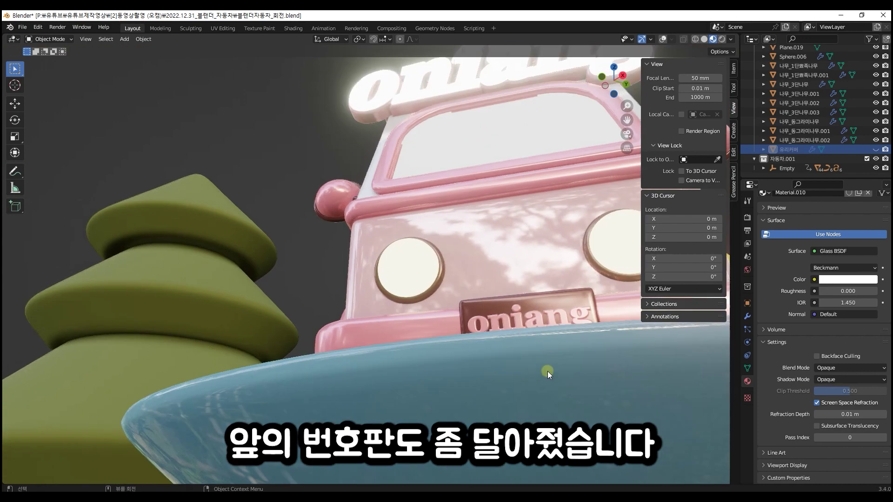
scroll(549, 371, up, 3)
middle_drag(549, 371, 535, 404)
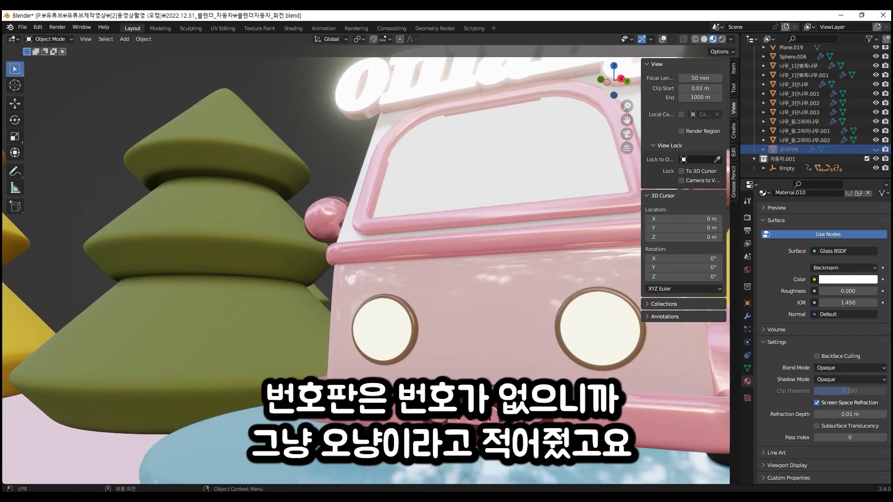
scroll(449, 333, down, 4)
middle_drag(449, 333, 530, 361)
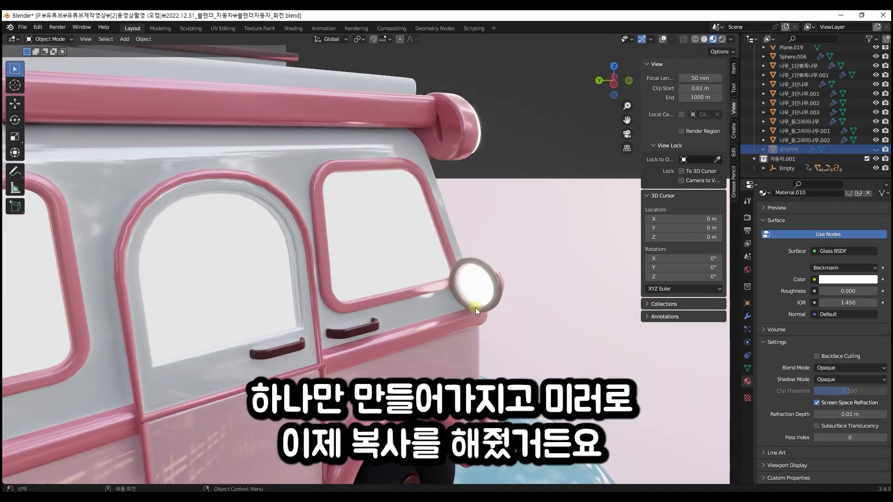
middle_drag(458, 302, 331, 287)
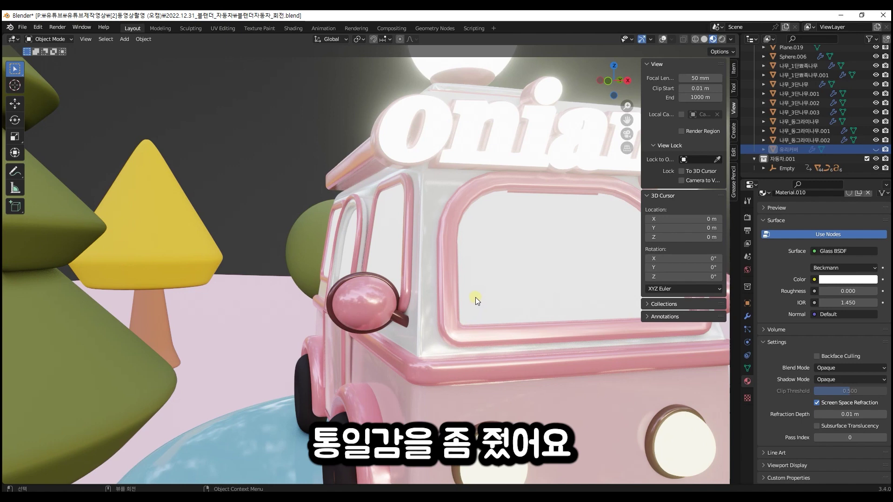
scroll(475, 297, down, 3)
scroll(446, 315, up, 3)
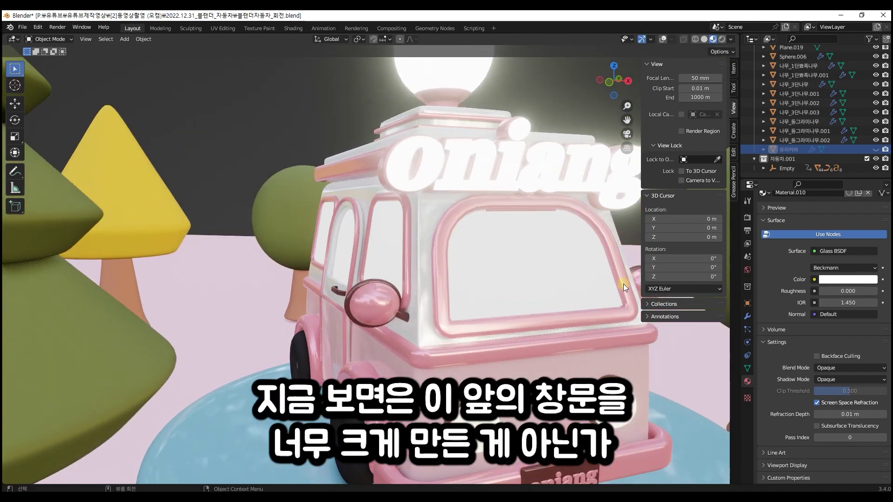
mouse_move(497, 299)
middle_down()
mouse_move(461, 276)
mouse_move(459, 282)
mouse_move(450, 268)
middle_up()
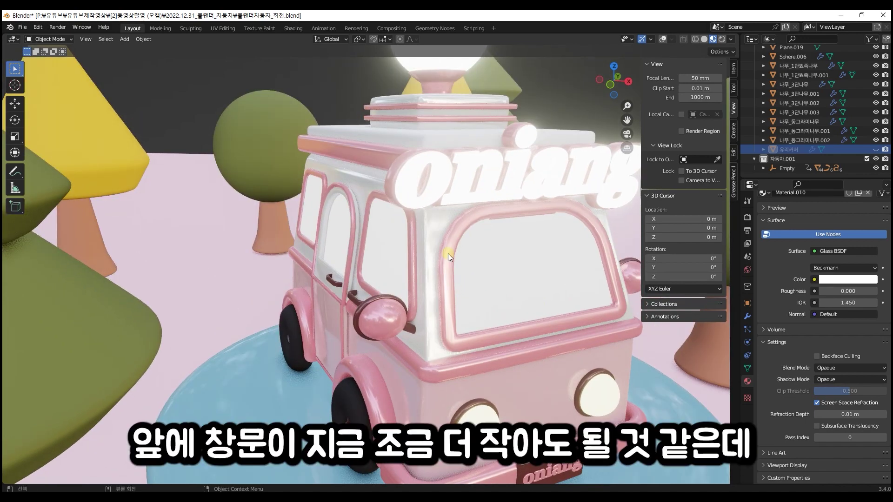
mouse_move(468, 212)
middle_down()
mouse_move(518, 209)
mouse_move(520, 233)
mouse_move(503, 243)
mouse_move(460, 240)
mouse_move(494, 259)
mouse_move(482, 254)
mouse_move(511, 197)
mouse_move(530, 217)
mouse_move(504, 186)
middle_up()
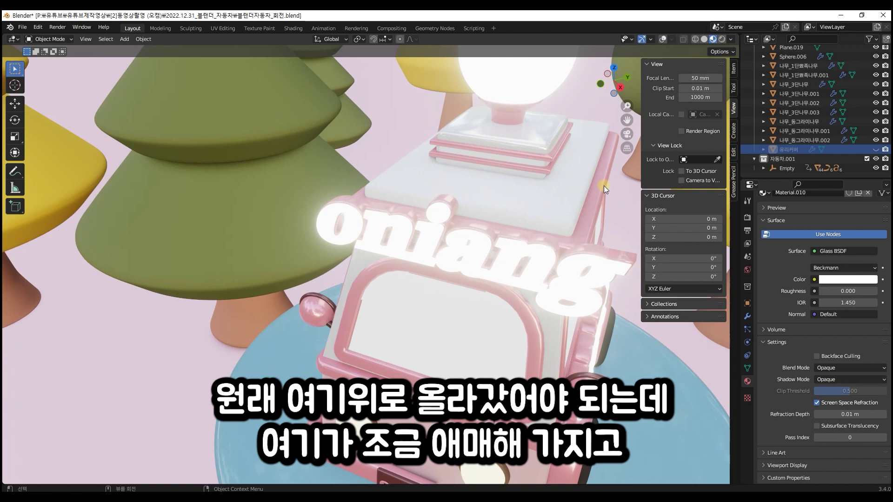
mouse_move(540, 215)
middle_down()
mouse_move(513, 210)
mouse_move(523, 259)
middle_up()
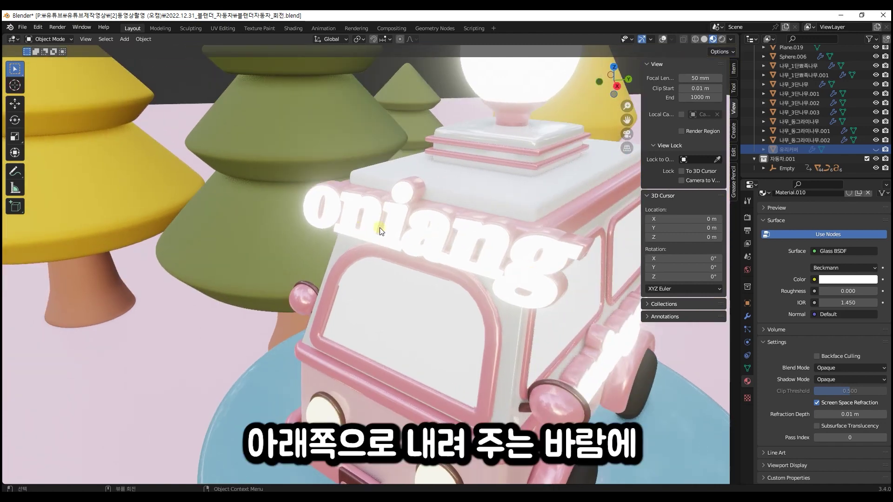
mouse_move(454, 236)
middle_down()
mouse_move(479, 209)
mouse_move(431, 310)
middle_up()
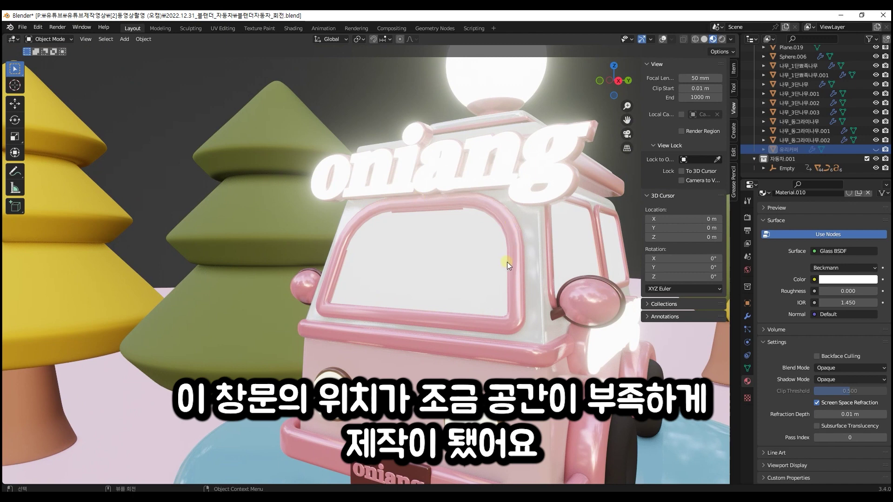
scroll(506, 261, down, 3)
mouse_move(506, 263)
middle_down()
mouse_move(458, 240)
mouse_move(477, 239)
mouse_move(444, 252)
middle_up()
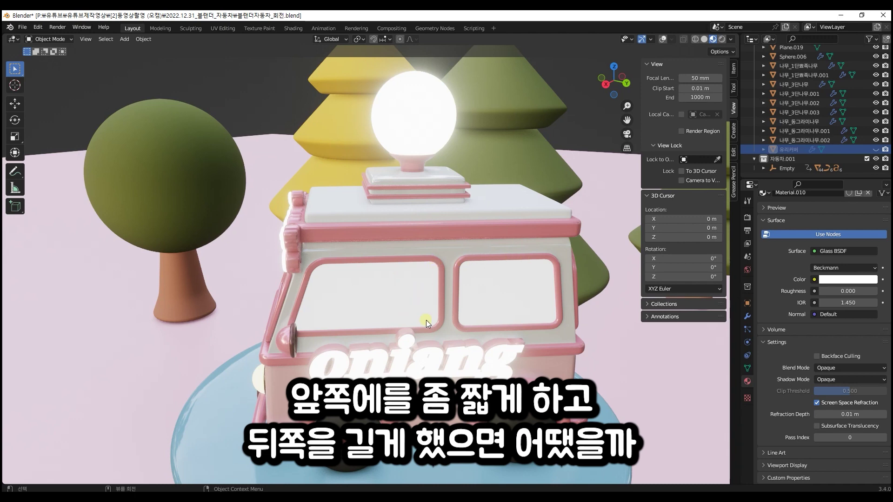
mouse_move(541, 344)
middle_down()
mouse_move(522, 319)
mouse_move(439, 319)
mouse_move(450, 295)
mouse_move(410, 370)
middle_up()
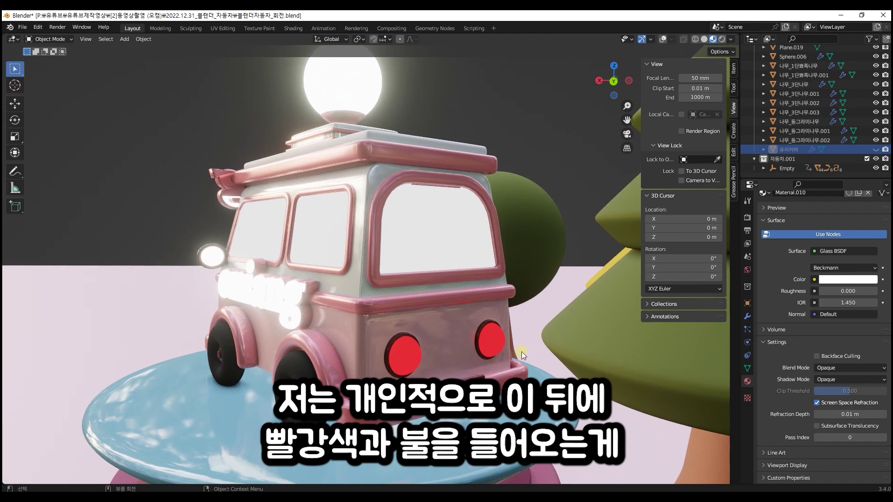
scroll(463, 370, up, 2)
mouse_move(463, 370)
middle_down()
mouse_move(462, 312)
mouse_move(530, 290)
middle_up()
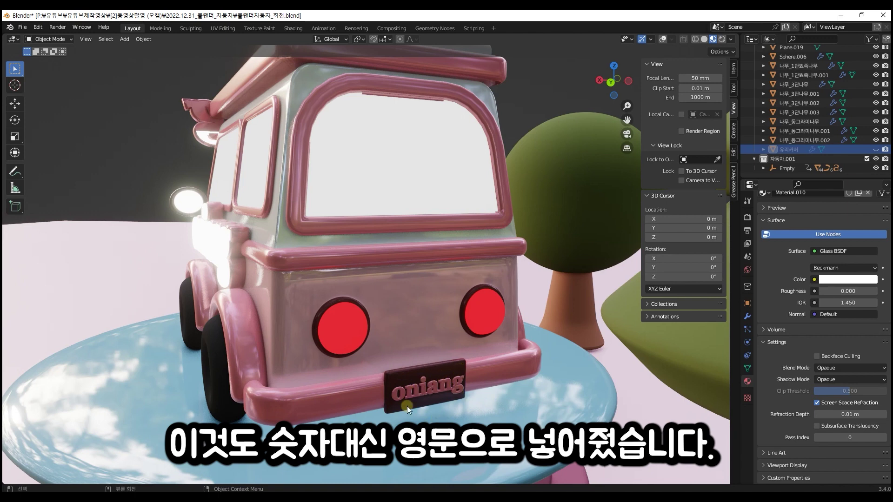
scroll(462, 310, down, 2)
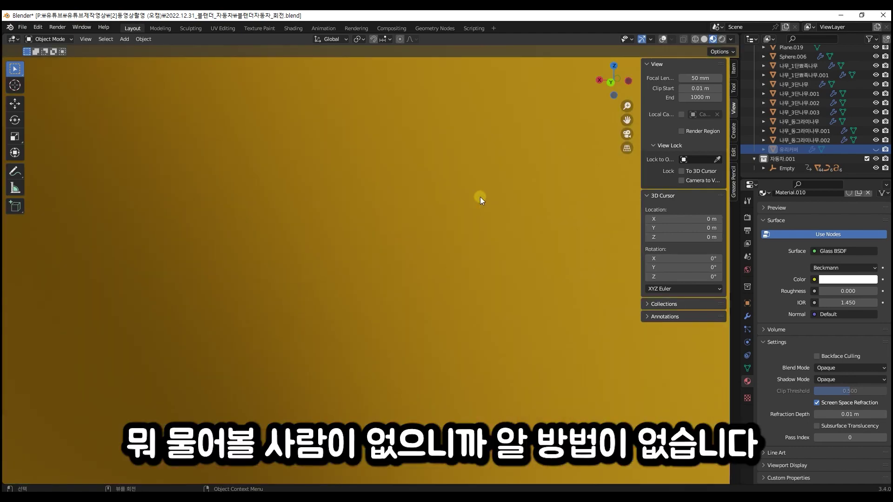
scroll(479, 197, down, 3)
mouse_move(471, 195)
middle_down()
mouse_move(408, 226)
mouse_move(430, 221)
middle_up()
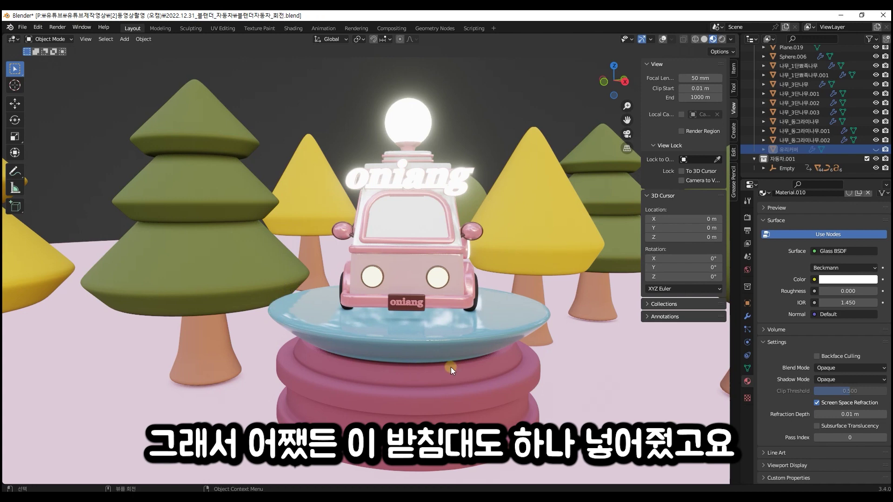
middle_drag(490, 370, 485, 379)
click(511, 398)
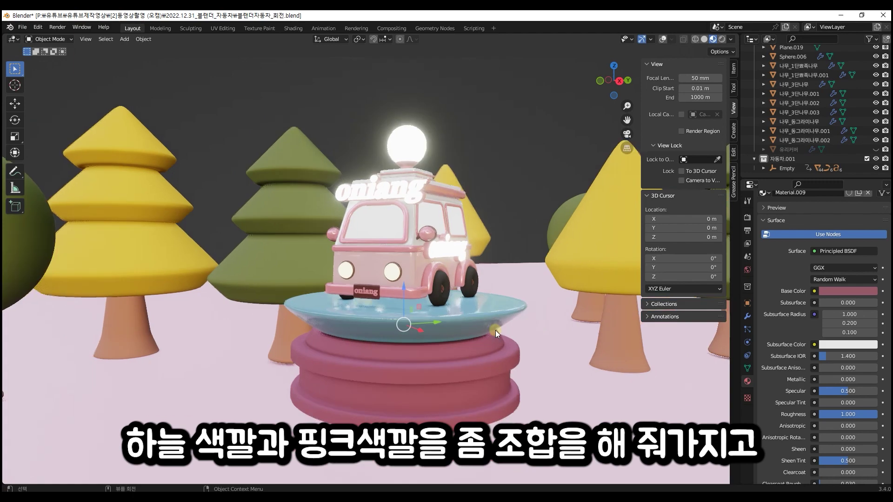
mouse_move(428, 325)
middle_down()
mouse_move(524, 349)
mouse_move(522, 371)
mouse_move(464, 386)
mouse_move(438, 229)
middle_up()
scroll(476, 191, up, 5)
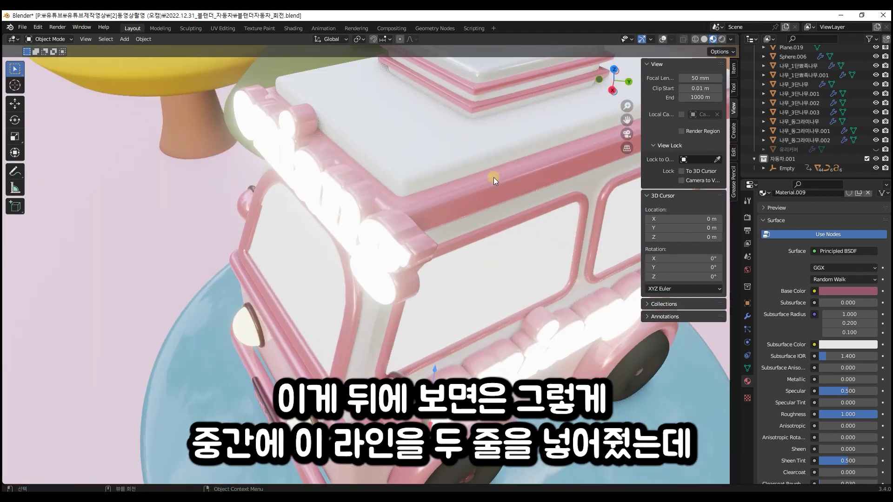
scroll(454, 304, down, 3)
scroll(453, 307, up, 2)
scroll(451, 271, down, 1)
scroll(442, 261, up, 1)
middle_drag(442, 261, 419, 114)
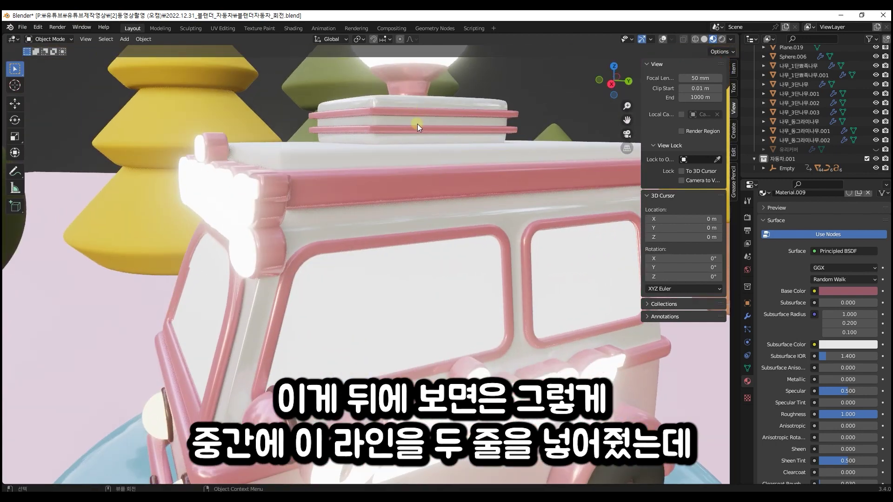
scroll(417, 135, down, 2)
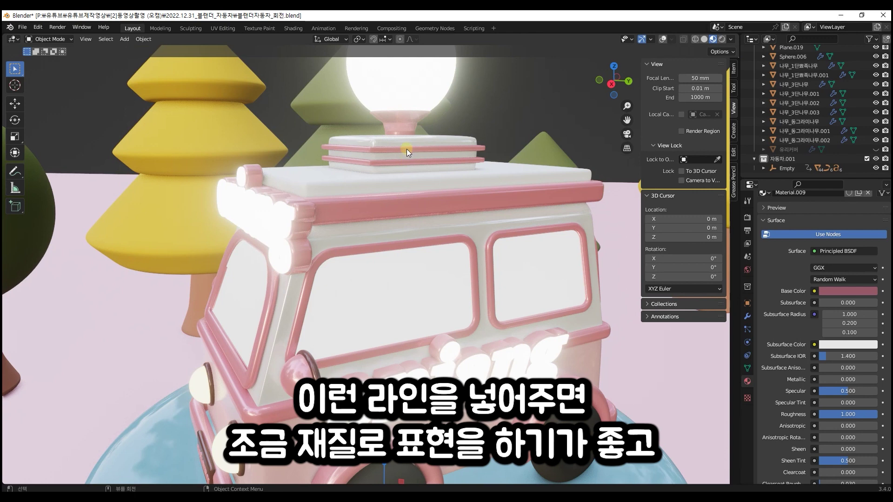
middle_drag(407, 155, 444, 167)
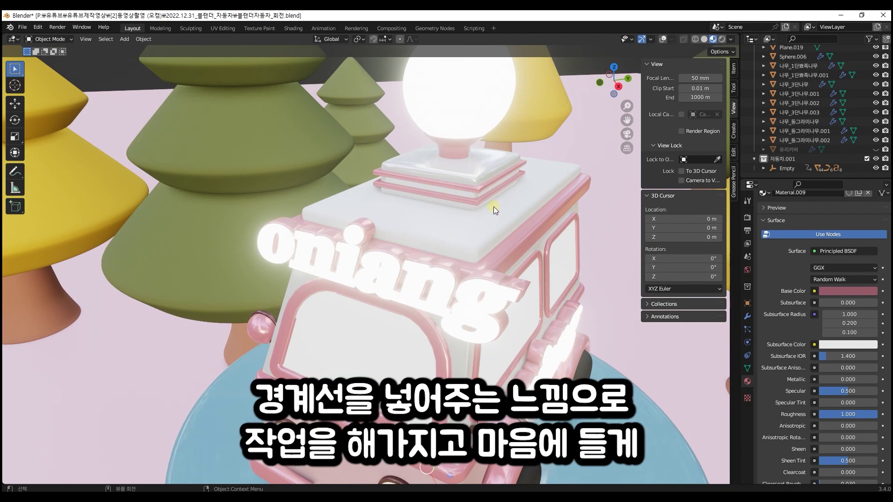
middle_drag(489, 208, 456, 233)
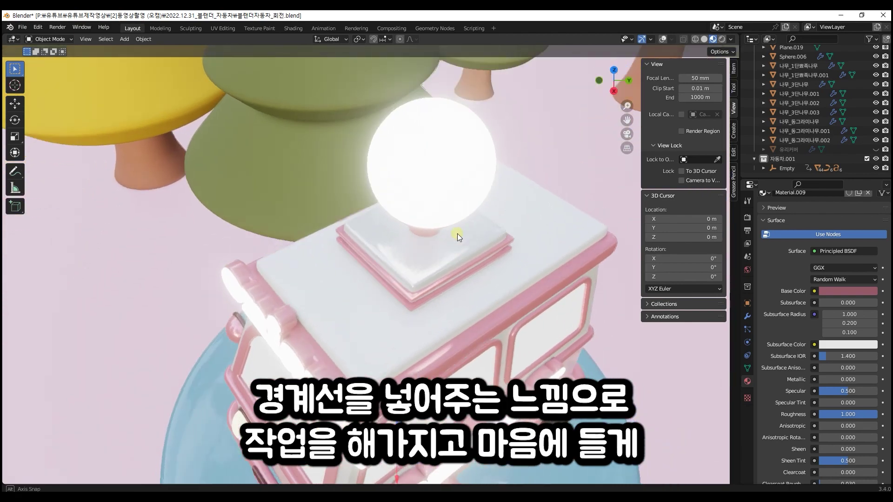
Select the Plane.003 roof plate and assign it the existing 자동차화이트 material
click(454, 250)
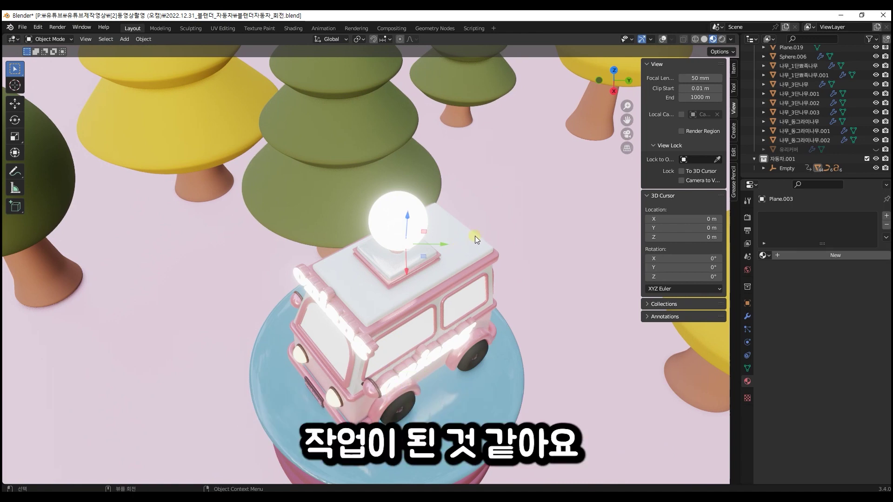
mouse_move(393, 261)
middle_down()
mouse_move(413, 201)
mouse_move(421, 212)
middle_up()
scroll(418, 195, up, 5)
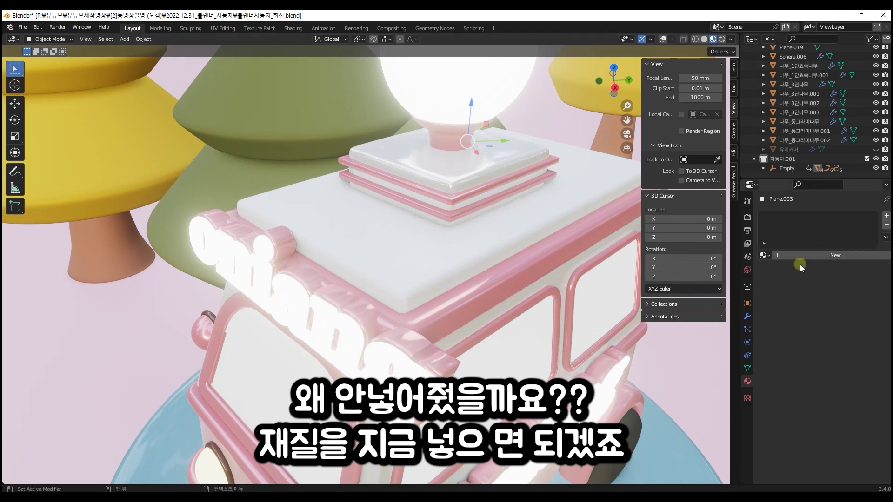
click(770, 256)
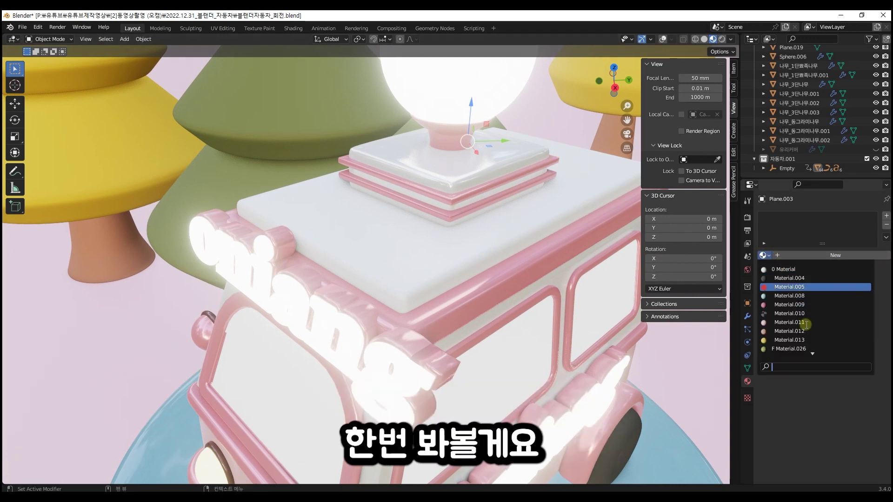
scroll(808, 312, down, 4)
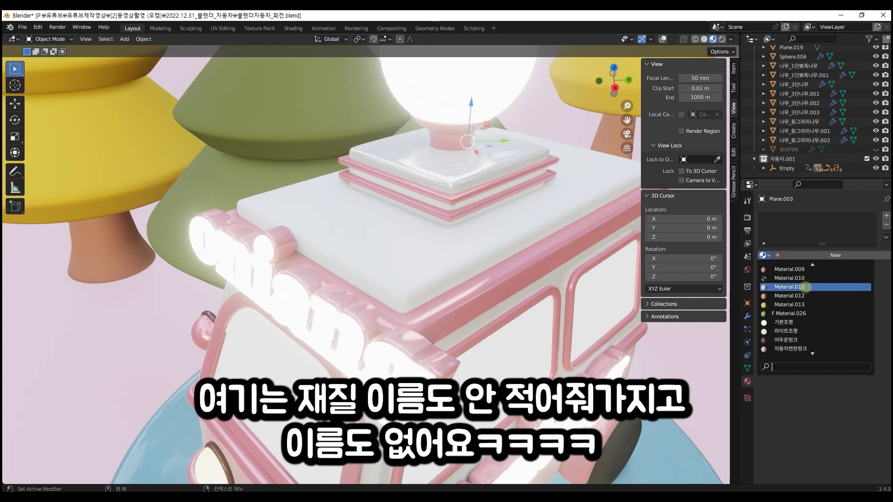
scroll(806, 328, down, 2)
scroll(805, 316, down, 1)
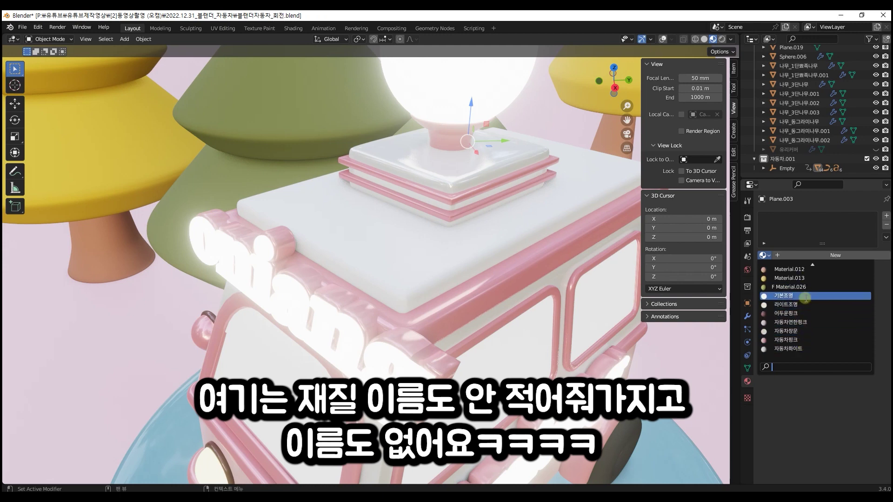
click(804, 350)
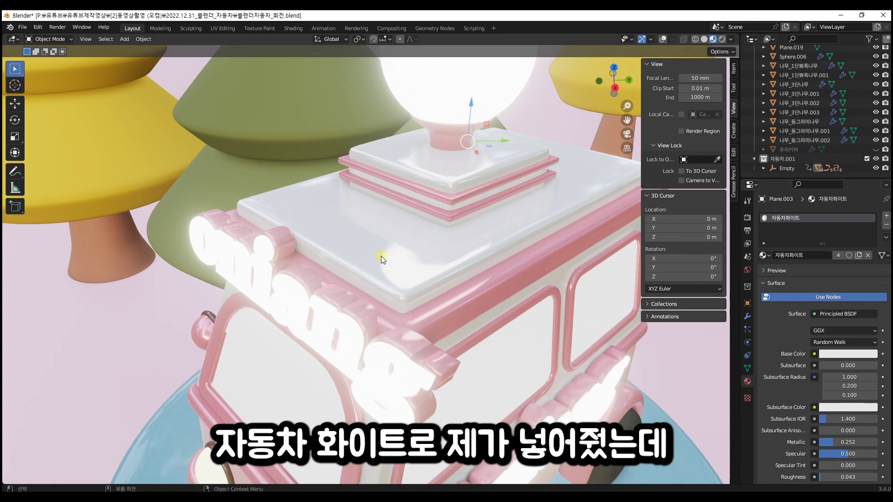
Orbit close onto the glossy white roof, then back out to see the whole bus
scroll(380, 258, down, 3)
middle_drag(393, 238, 452, 281)
scroll(452, 279, down, 3)
scroll(453, 278, down, 3)
scroll(453, 279, down, 2)
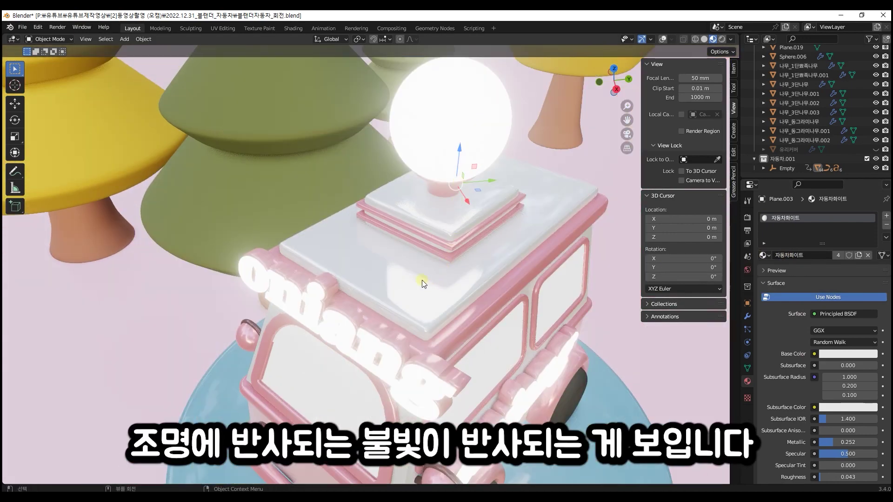
mouse_move(489, 269)
middle_down()
mouse_move(482, 249)
mouse_move(460, 240)
mouse_move(407, 253)
mouse_move(443, 232)
mouse_move(489, 246)
mouse_move(504, 290)
mouse_move(557, 299)
mouse_move(380, 268)
middle_up()
scroll(472, 250, down, 2)
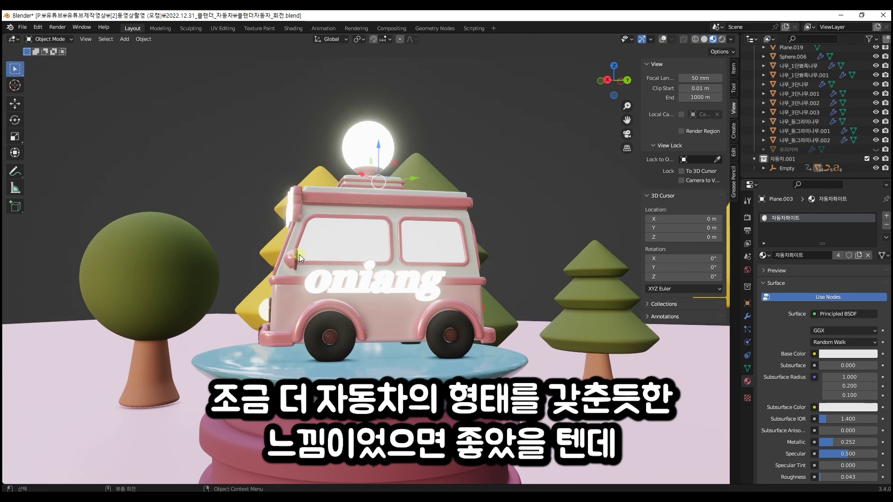
mouse_move(453, 328)
middle_down()
mouse_move(515, 351)
mouse_move(585, 349)
mouse_move(575, 340)
middle_up()
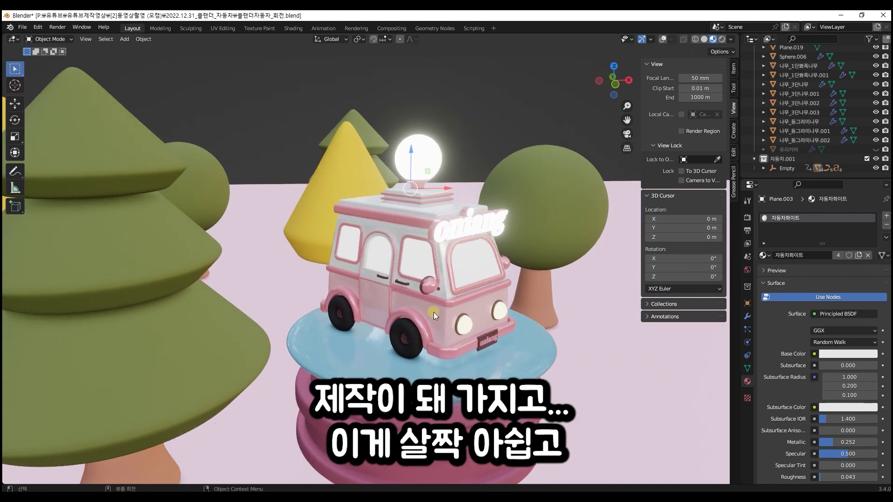
scroll(482, 252, up, 2)
middle_drag(483, 331, 506, 333)
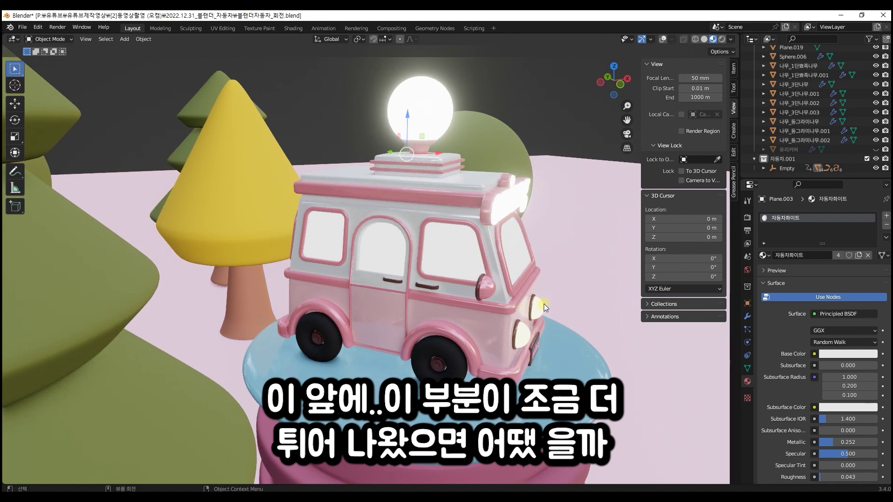
middle_drag(543, 302, 526, 294)
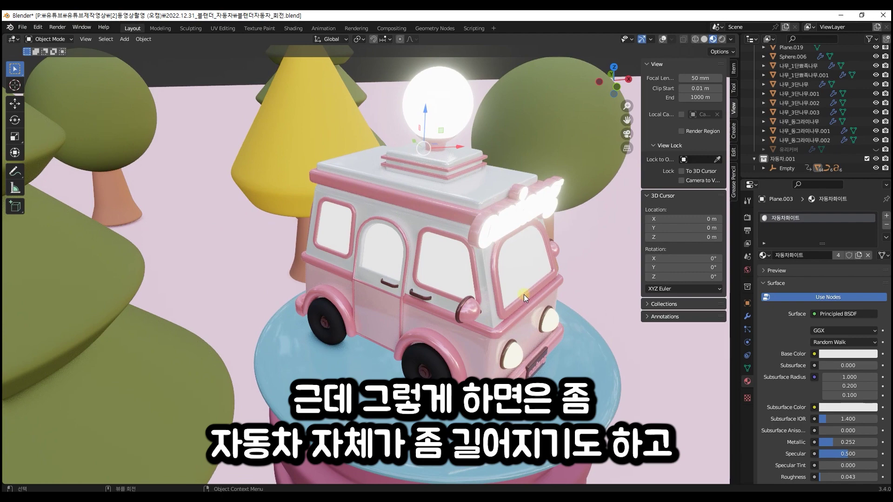
mouse_move(528, 295)
middle_down()
mouse_move(433, 274)
mouse_move(377, 274)
mouse_move(514, 275)
mouse_move(501, 287)
mouse_move(515, 273)
middle_up()
scroll(394, 270, down, 3)
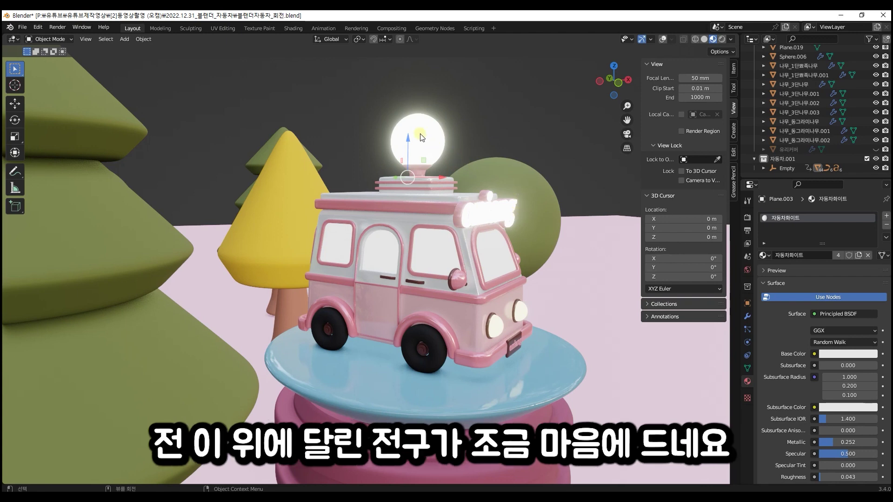
middle_drag(421, 138, 451, 289)
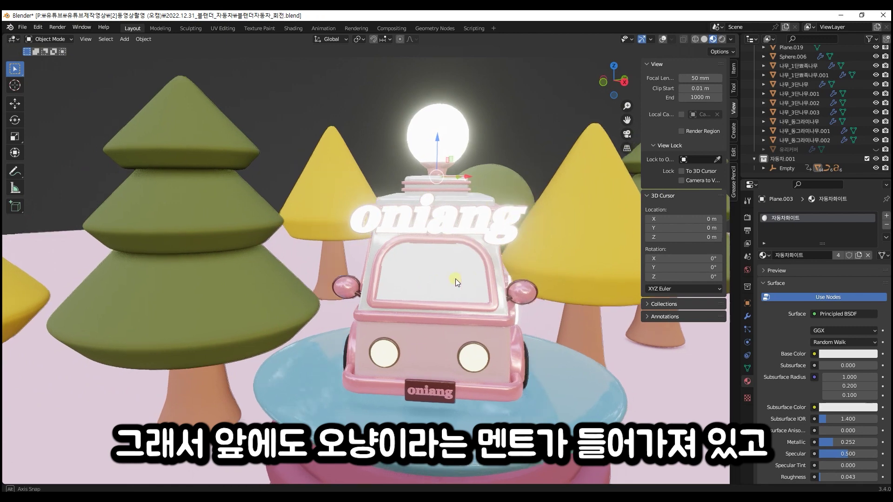
middle_drag(455, 278, 426, 280)
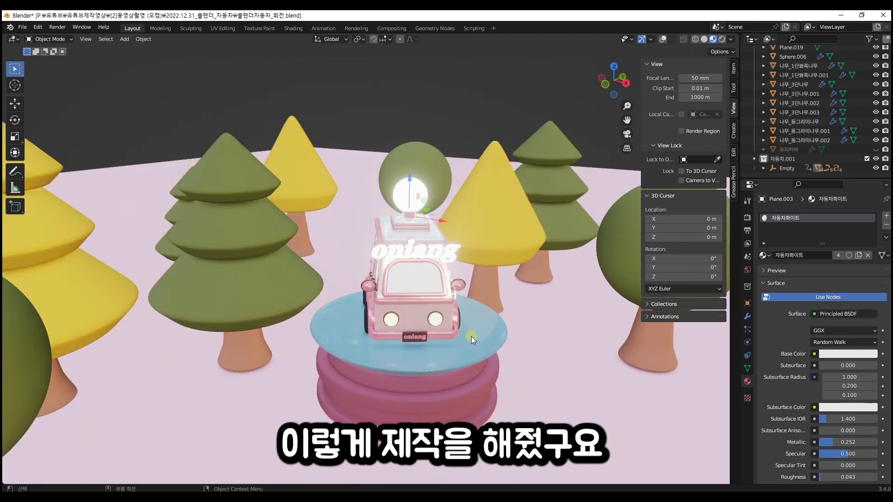
middle_drag(471, 336, 437, 330)
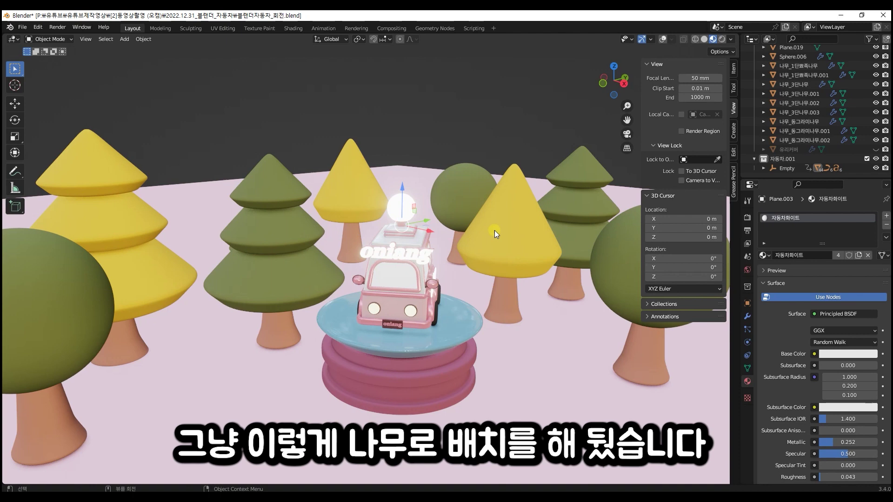
Select the yellow cone tree and play the timeline so the bus turns on its disc
click(527, 247)
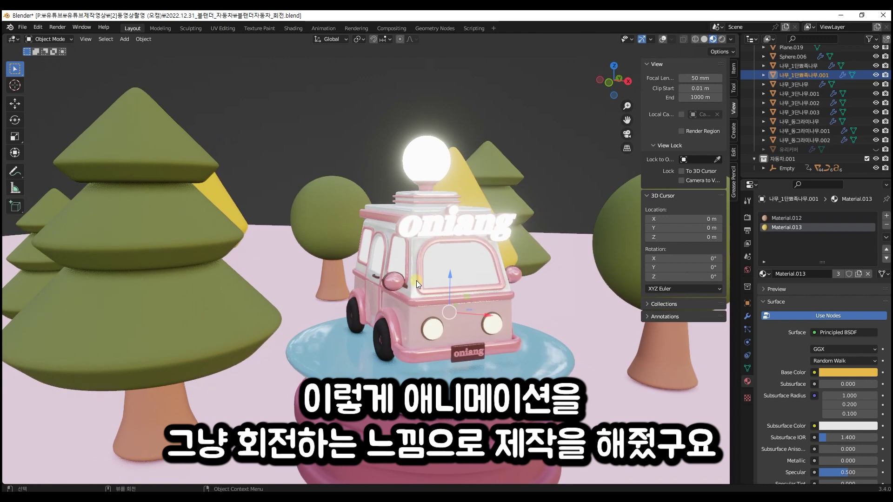
key(space)
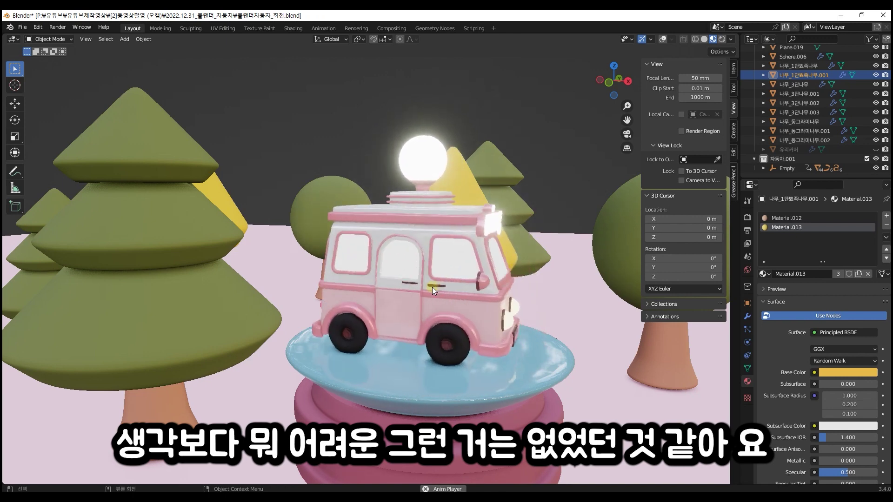
Stop playback and view the scene in Rendered shading, orbiting and comparing against Material Preview
key(space)
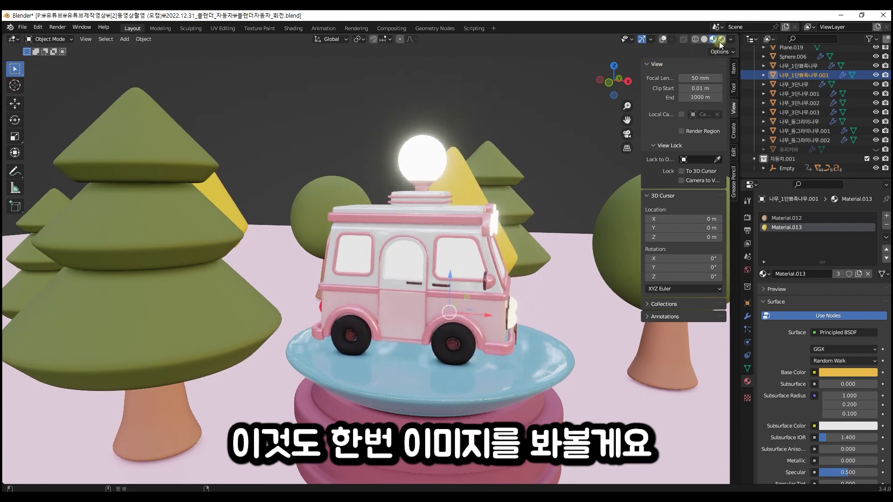
click(721, 39)
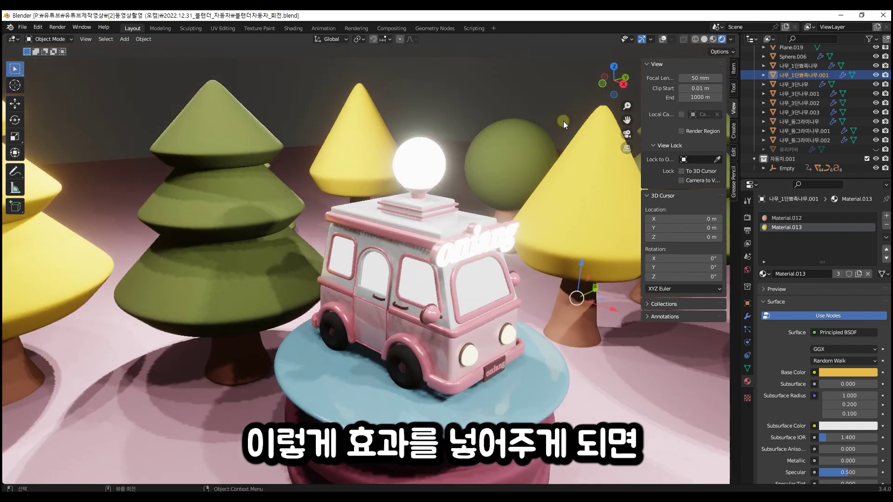
middle_drag(476, 315, 476, 288)
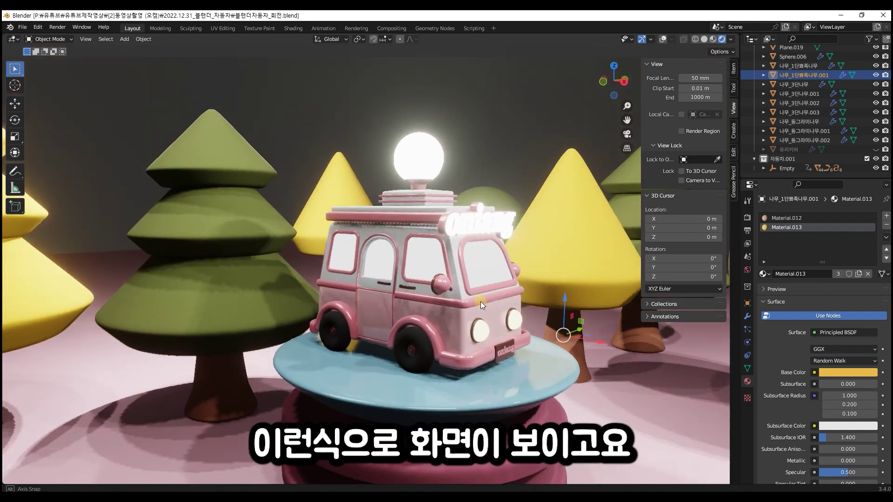
middle_drag(476, 290, 476, 278)
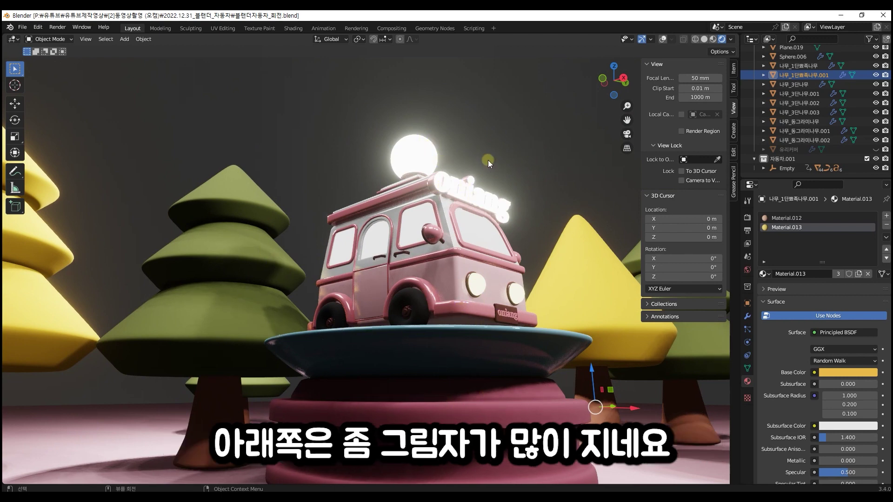
middle_drag(470, 194, 472, 219)
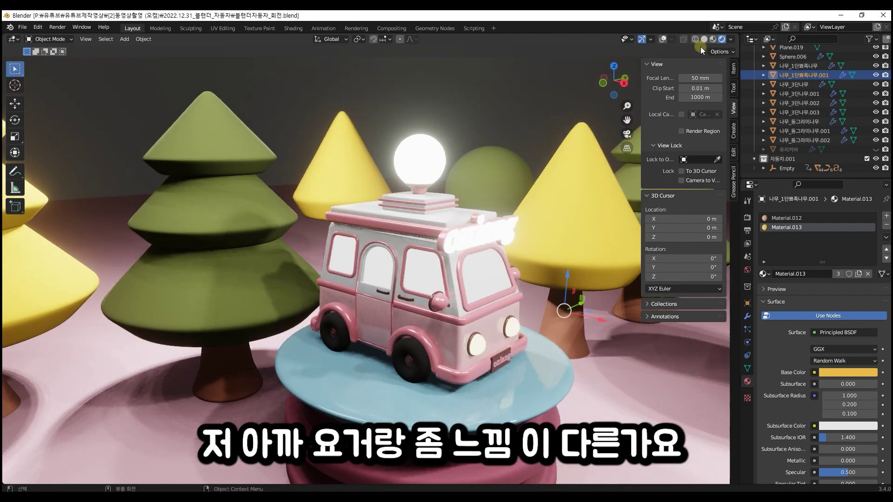
click(713, 39)
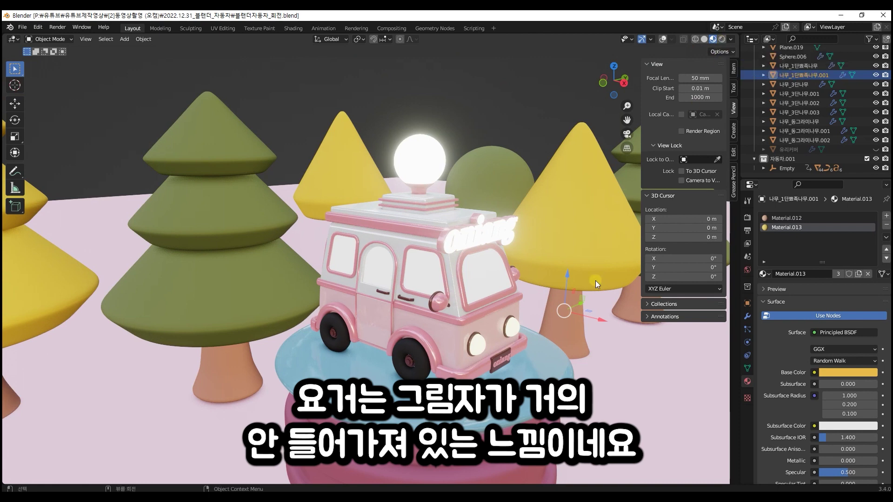
click(722, 39)
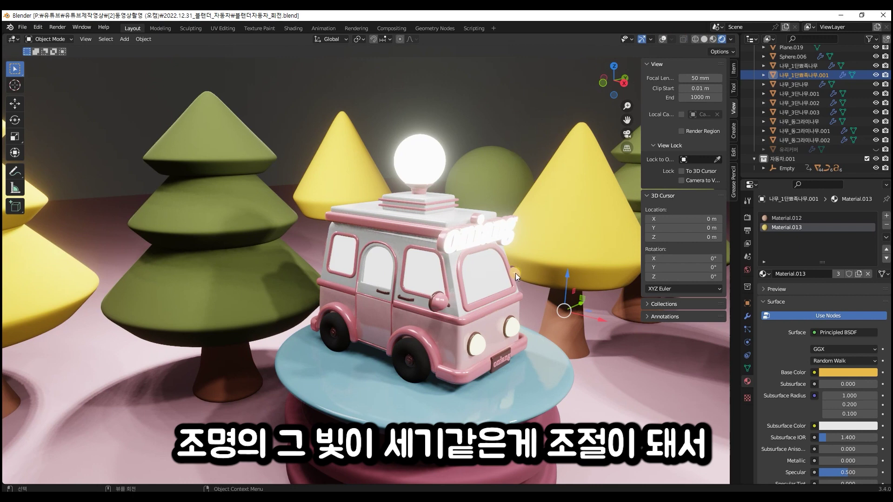
scroll(515, 274, down, 5)
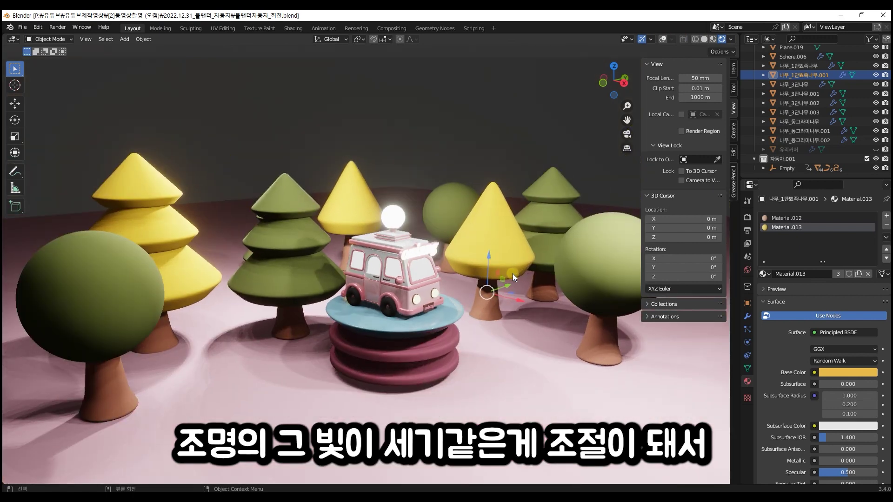
scroll(512, 273, up, 3)
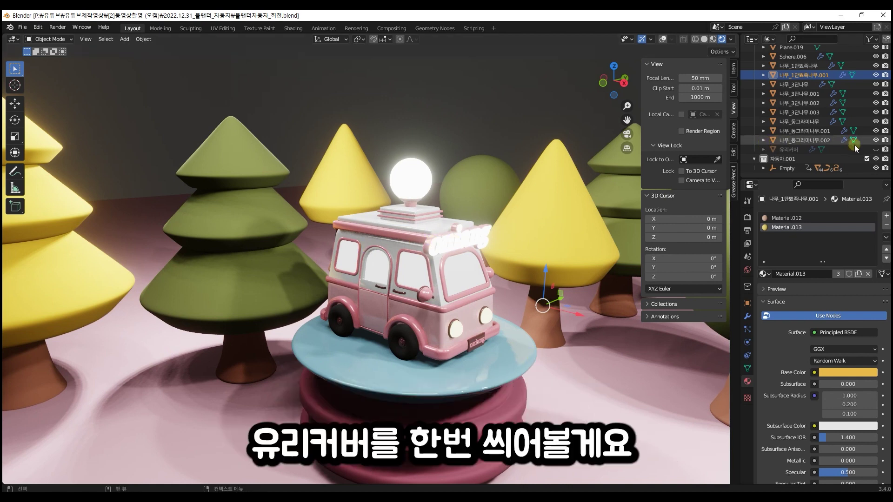
Unhide the 유리커버 glass cover and orbit around the glass globe
click(875, 149)
scroll(539, 251, down, 3)
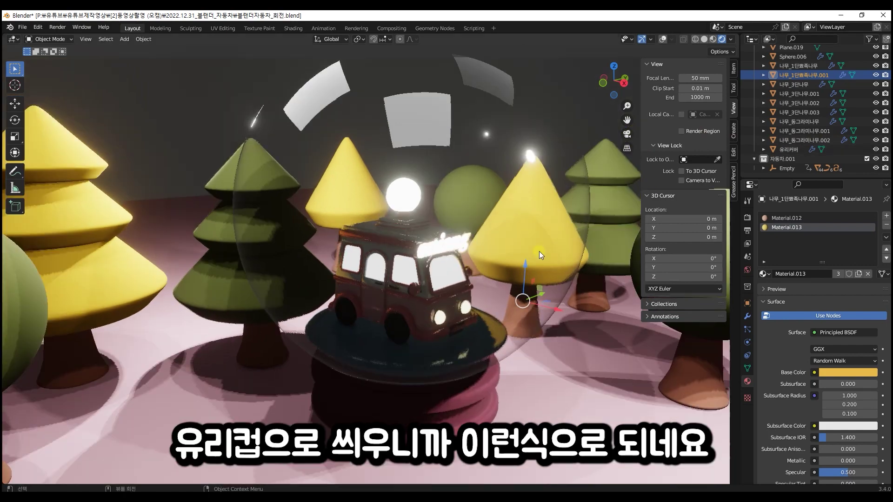
scroll(539, 251, down, 2)
scroll(486, 239, up, 3)
middle_drag(486, 240, 427, 229)
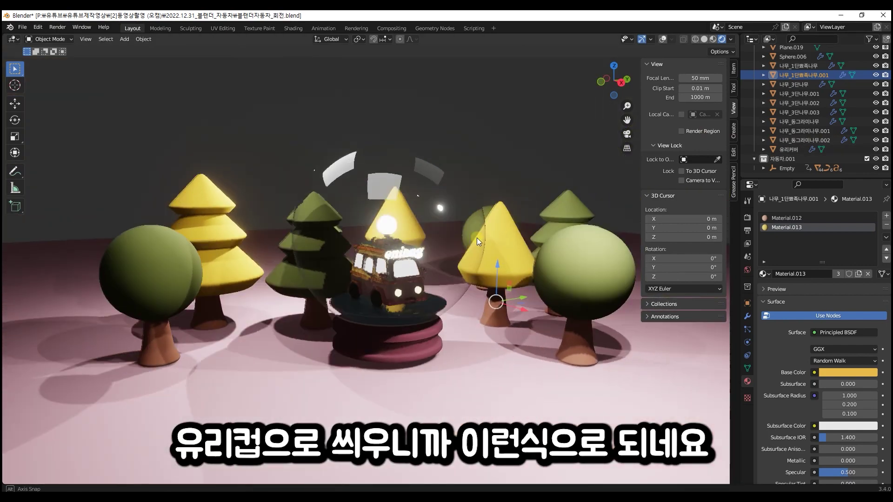
middle_drag(451, 228, 421, 198)
Zoom out, check Render Properties, then return to the cover's Glass BSDF material (IOR 1.450)
scroll(421, 199, up, 5)
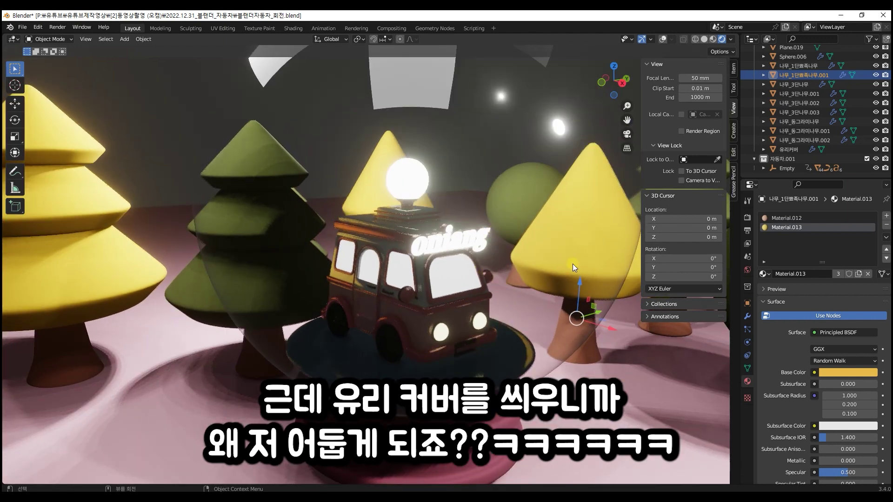
scroll(843, 420, down, 3)
scroll(844, 421, down, 3)
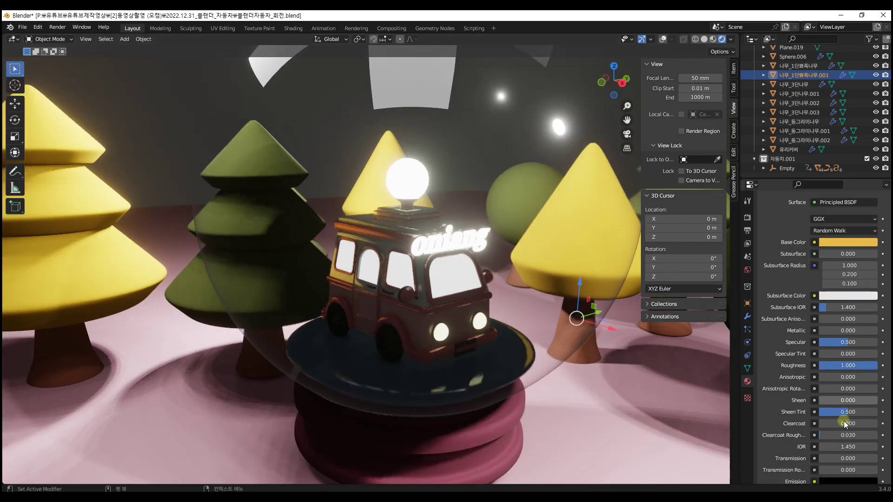
scroll(843, 421, down, 3)
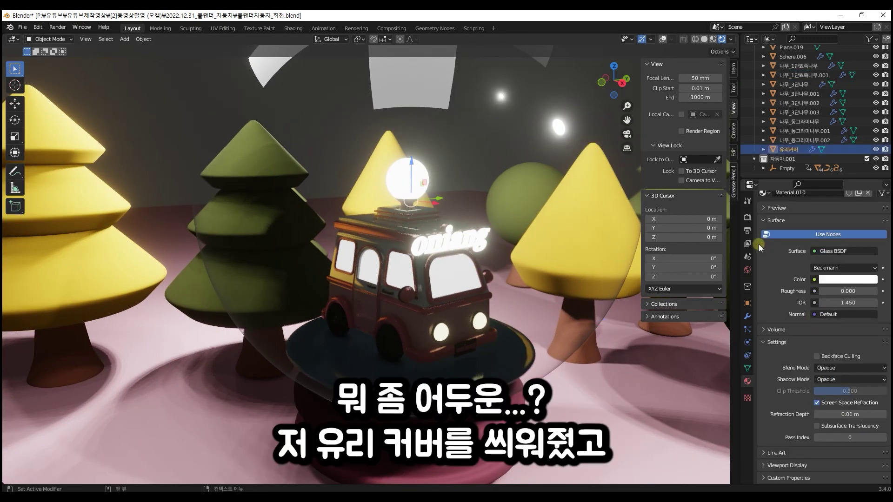
click(749, 220)
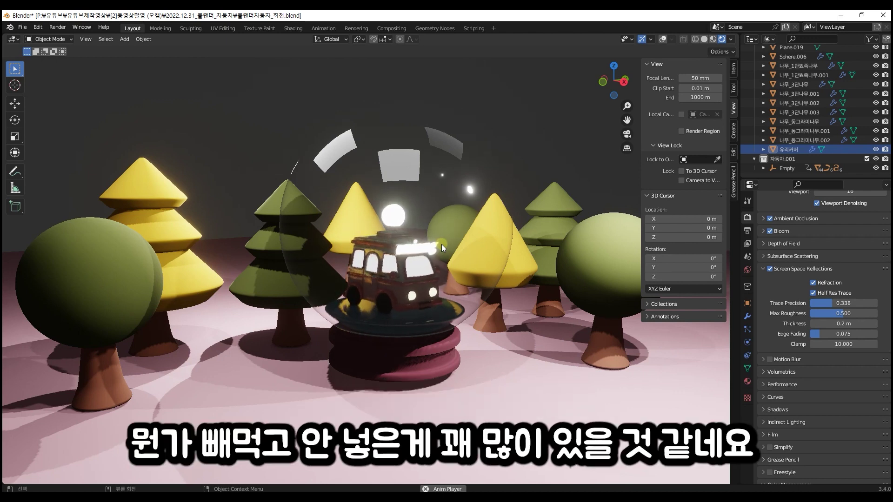
click(748, 381)
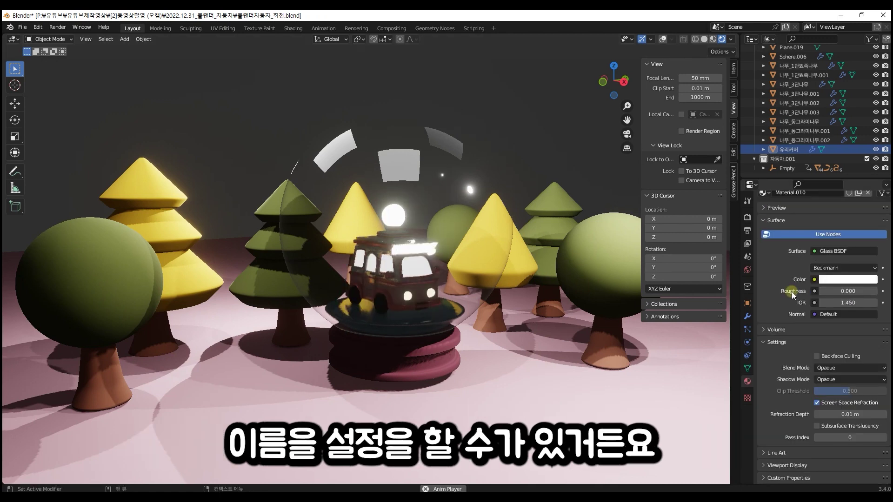
scroll(793, 277, up, 2)
scroll(793, 277, up, 2)
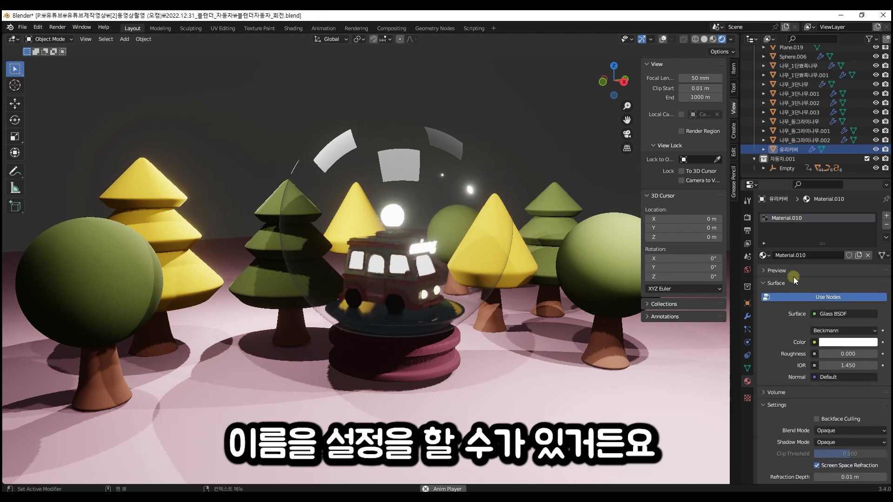
click(765, 255)
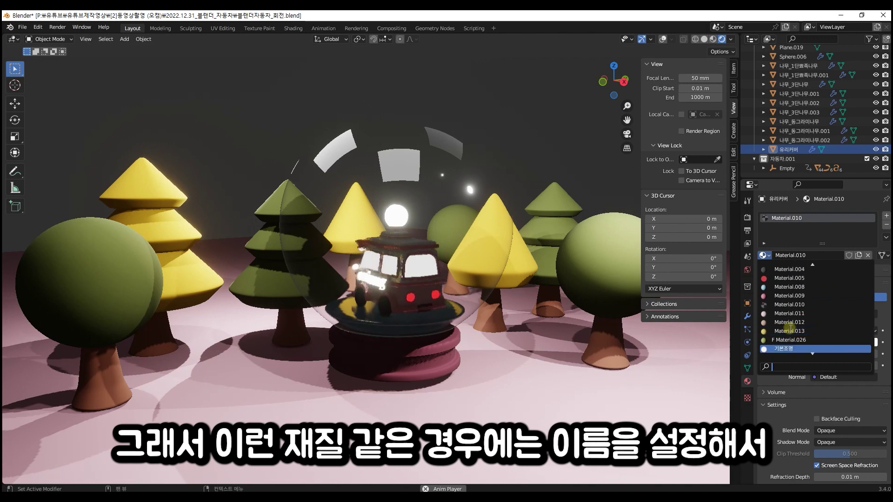
scroll(790, 329, down, 5)
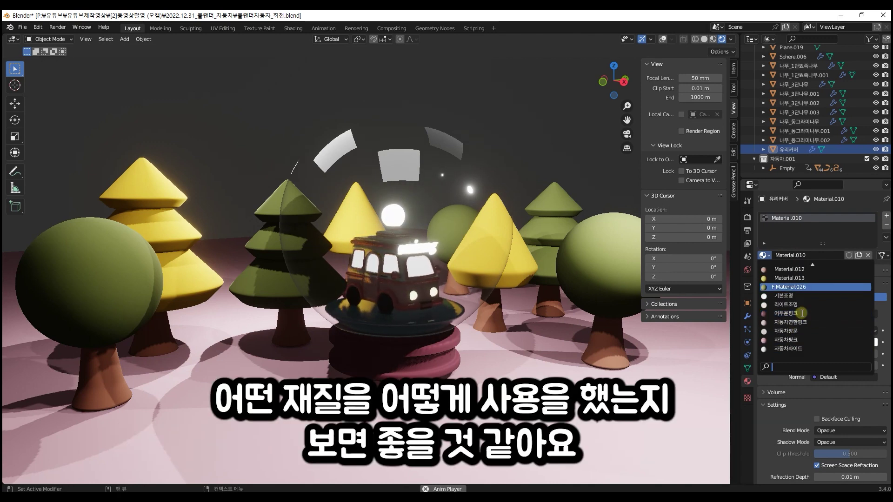
scroll(801, 314, up, 3)
scroll(801, 313, up, 3)
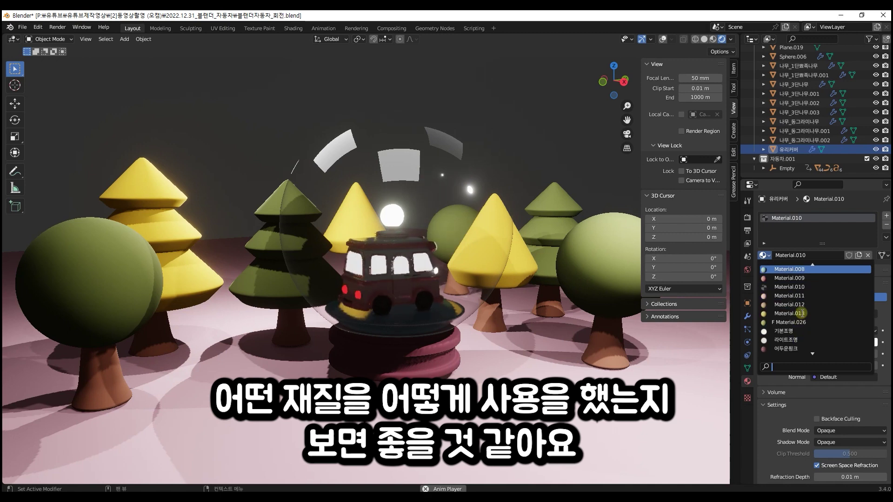
scroll(809, 279, up, 3)
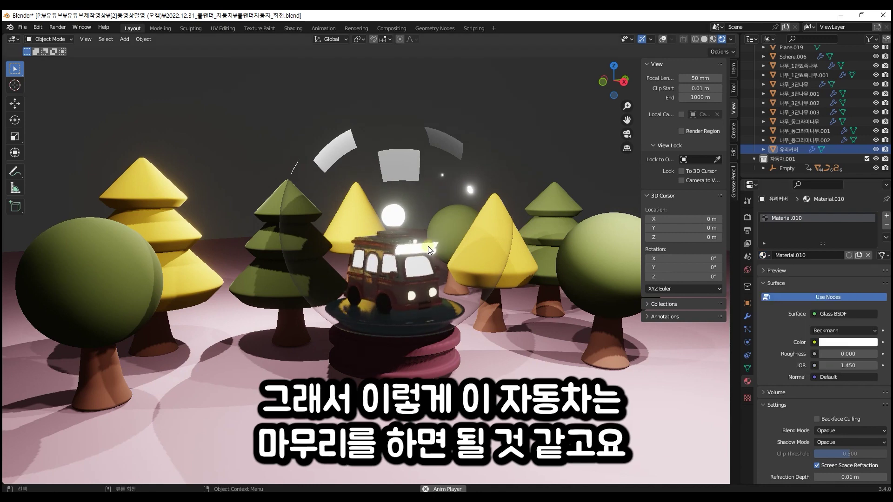
Hide 유리커버, set the render engine to Cycles (10 max samples), and preview with Z shading
scroll(428, 246, up, 3)
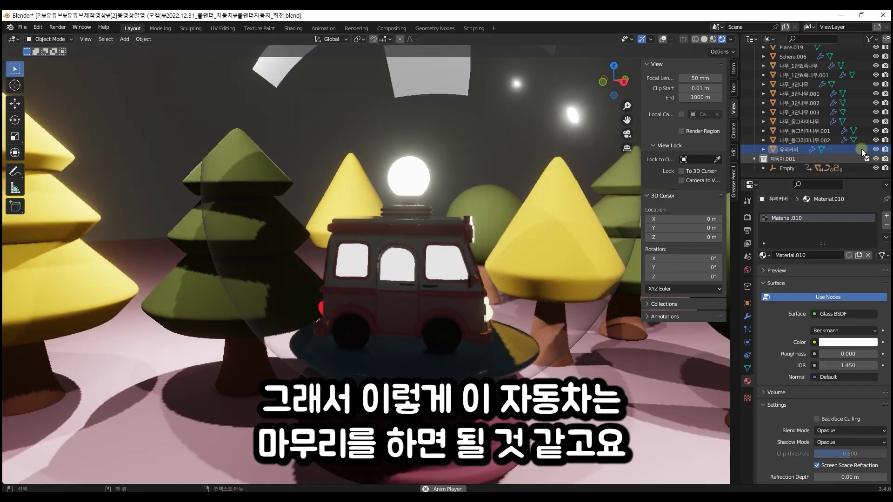
click(875, 150)
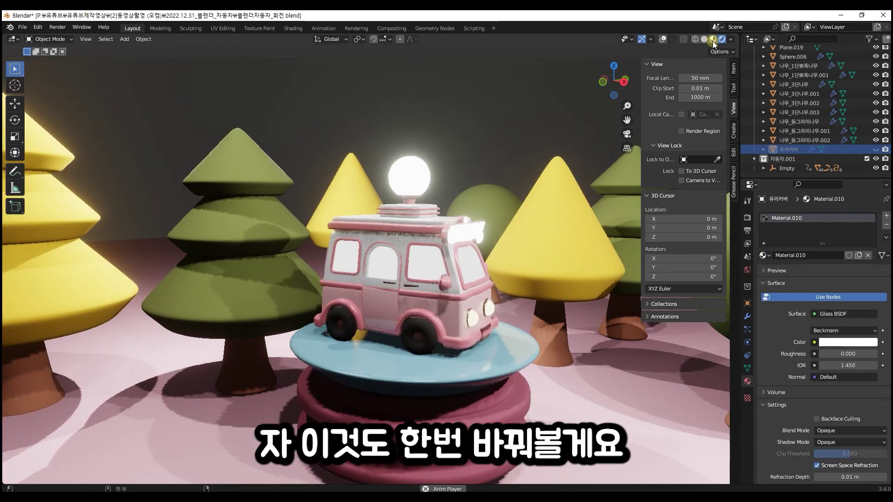
click(713, 39)
click(747, 218)
click(823, 215)
click(823, 248)
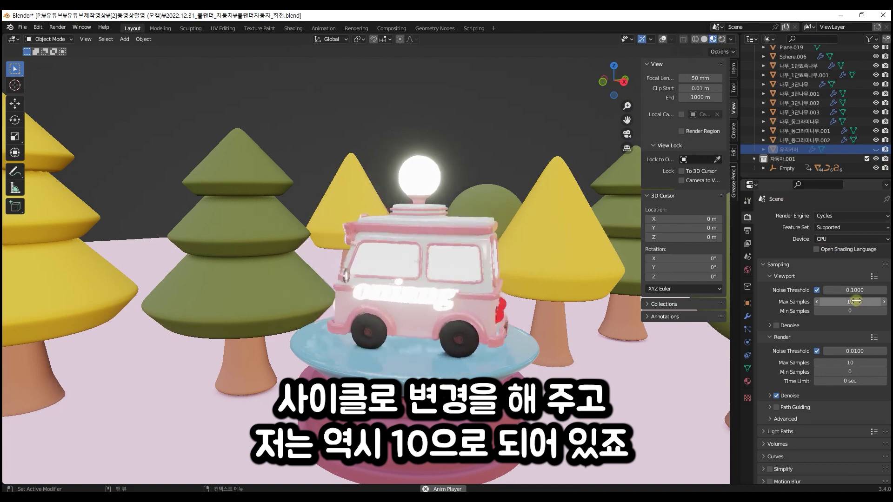
scroll(845, 362, down, 5)
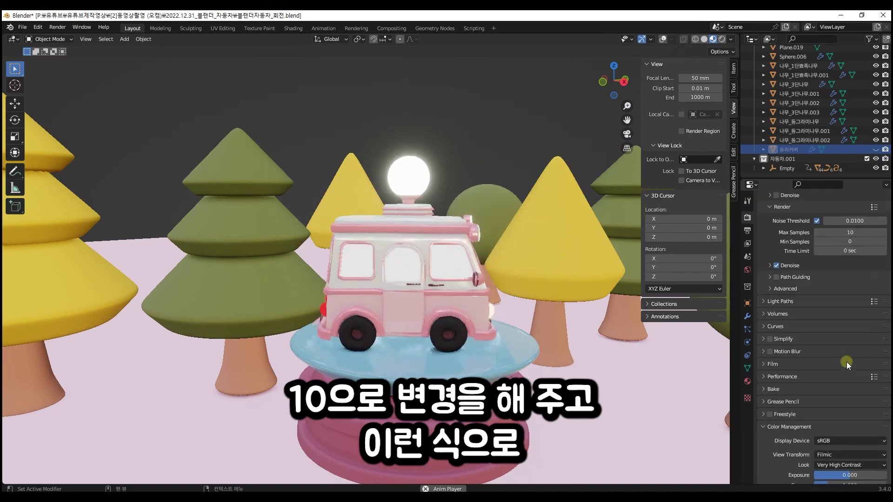
scroll(846, 362, down, 2)
key(z)
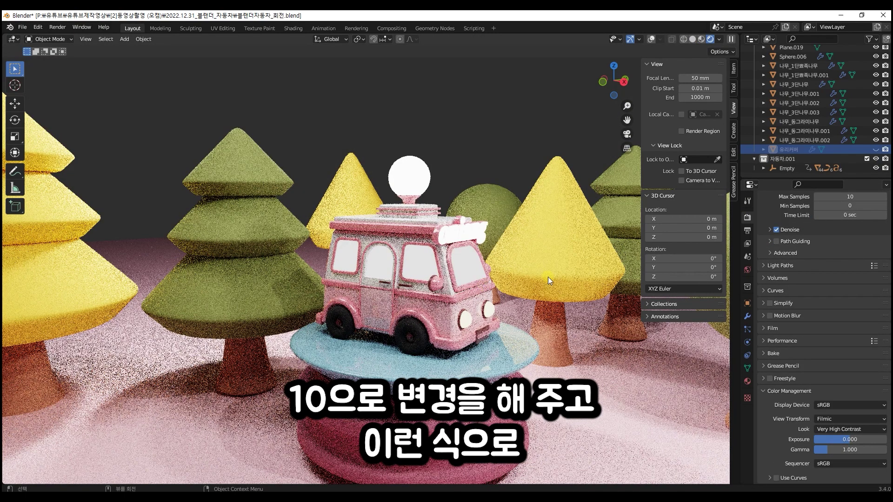
Toggle 유리커버's visibility in the Outliner to show the glass dome in the Cycles preview
click(875, 150)
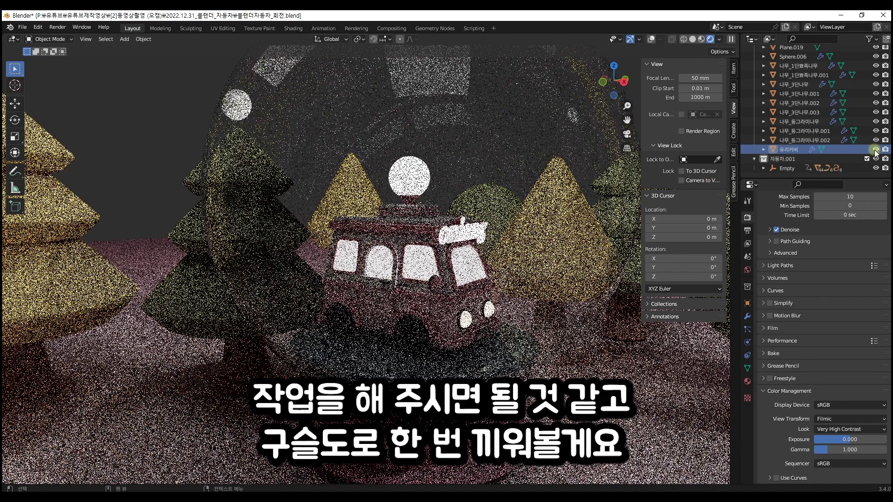